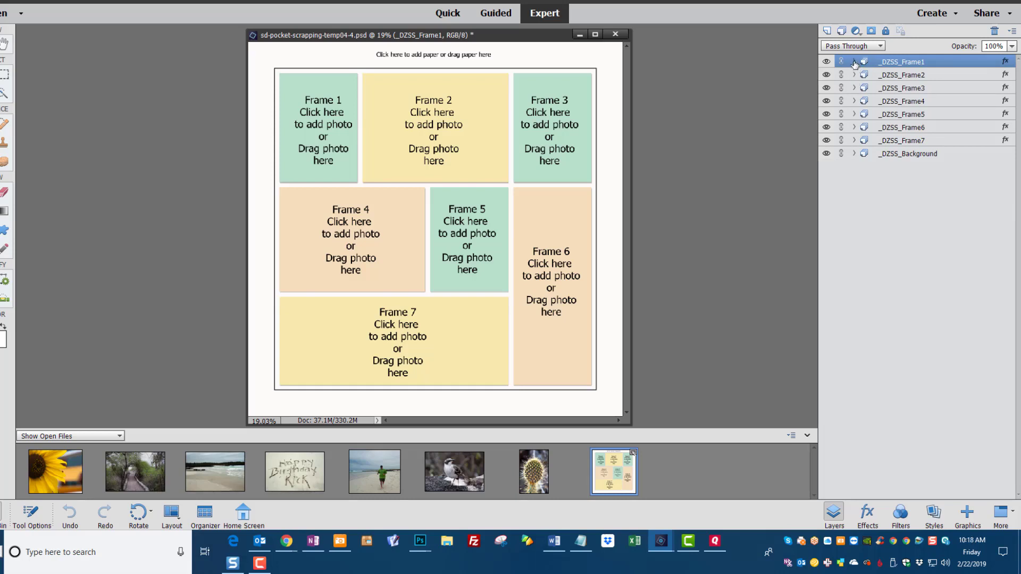
# - Expand the _DZSS_Frame1 layer group to examine its layers, and collapse it again
pyautogui.click(854, 62)
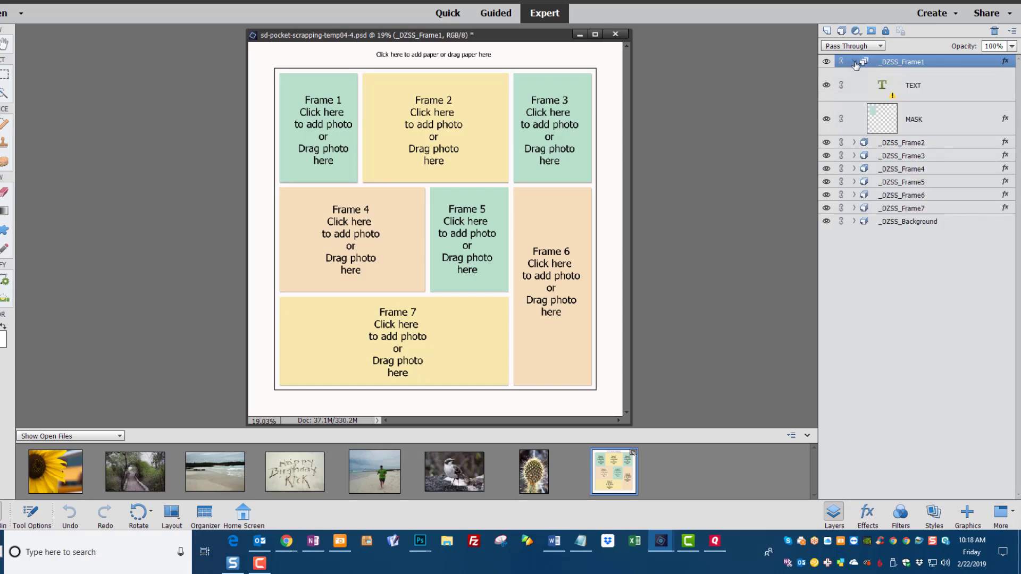
pyautogui.click(855, 62)
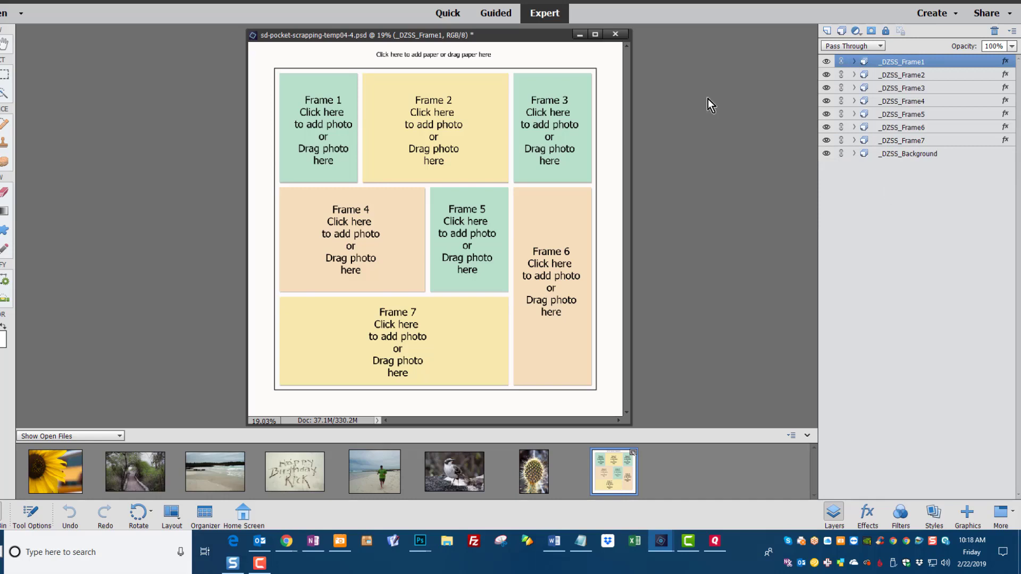
pyautogui.moveTo(493, 34); pyautogui.dragTo(498, 32)
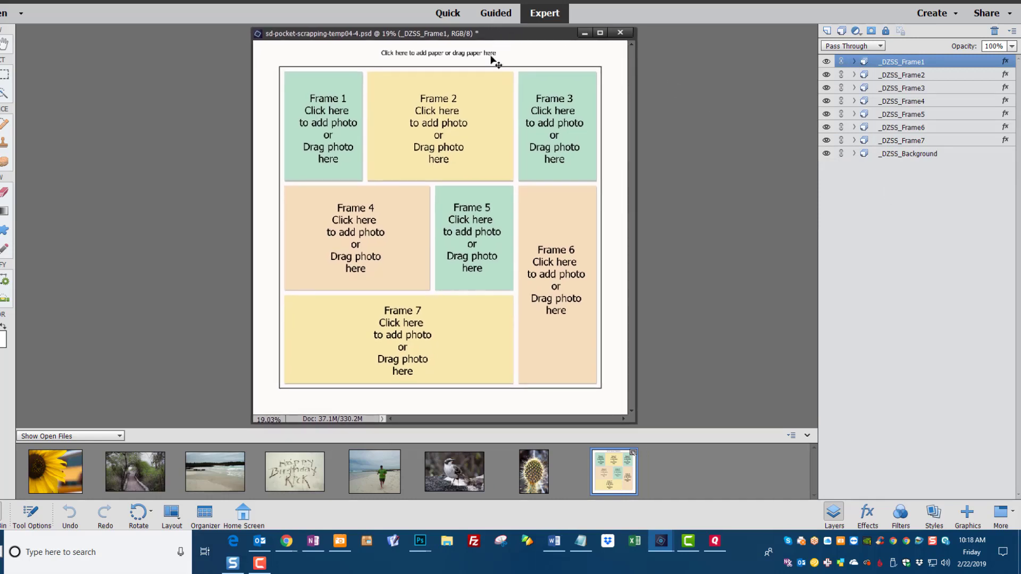
# - Place walk1 (2).jpg into Frame 1 of the pocket scrapping template
pyautogui.click(336, 102)
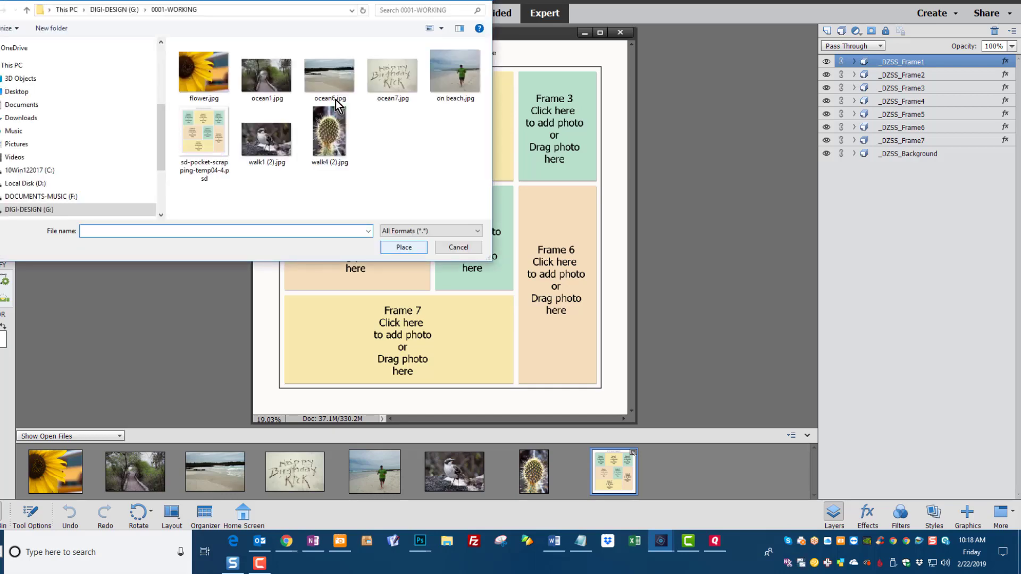
pyautogui.scroll(-3, 62, 173)
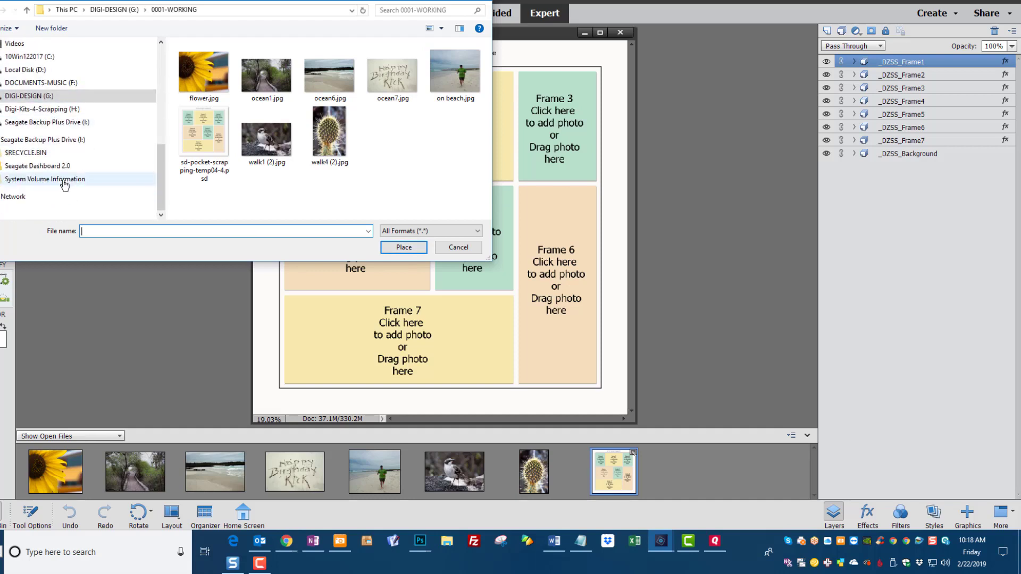
pyautogui.scroll(3, 63, 181)
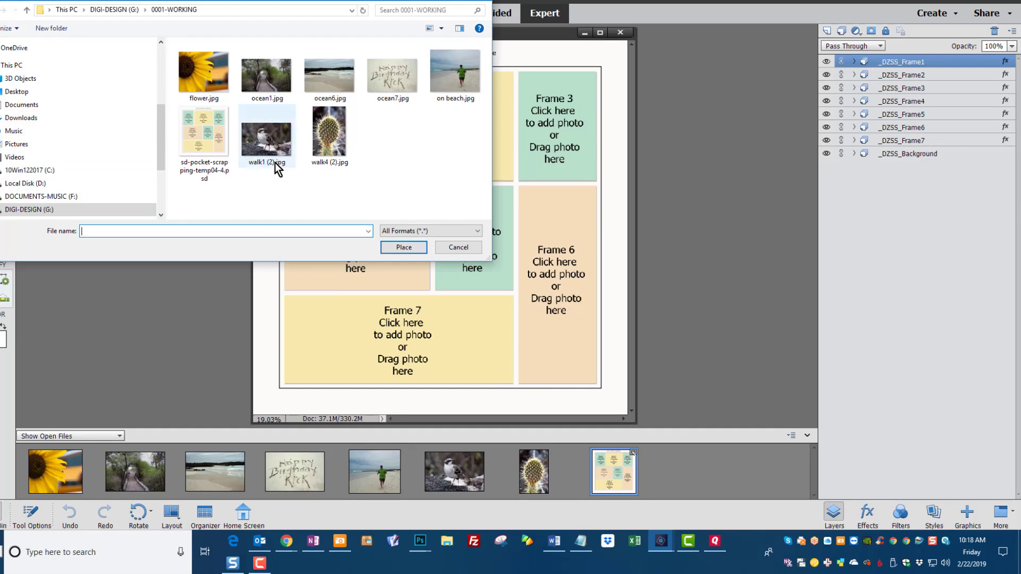
pyautogui.click(267, 145)
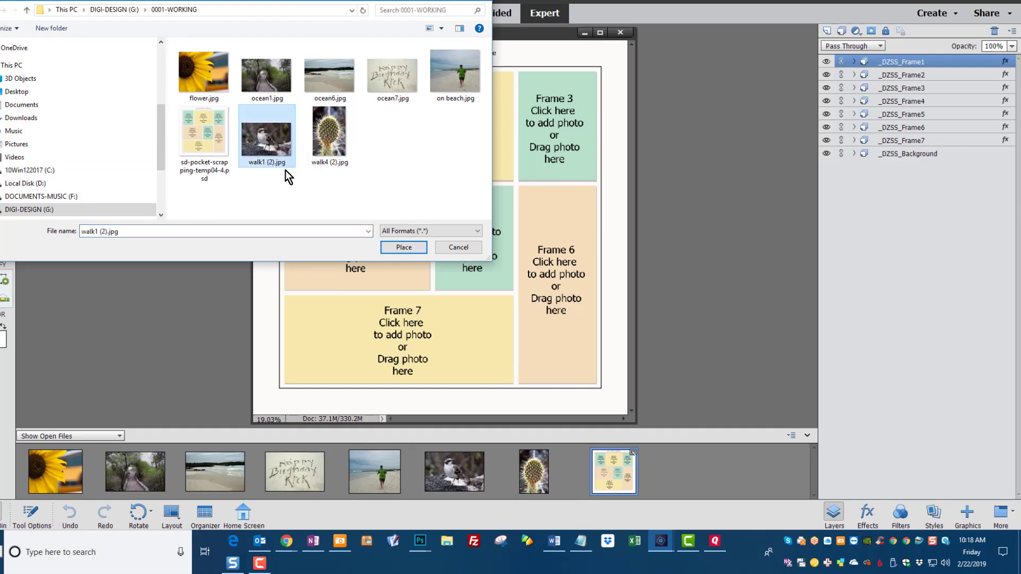
pyautogui.click(404, 248)
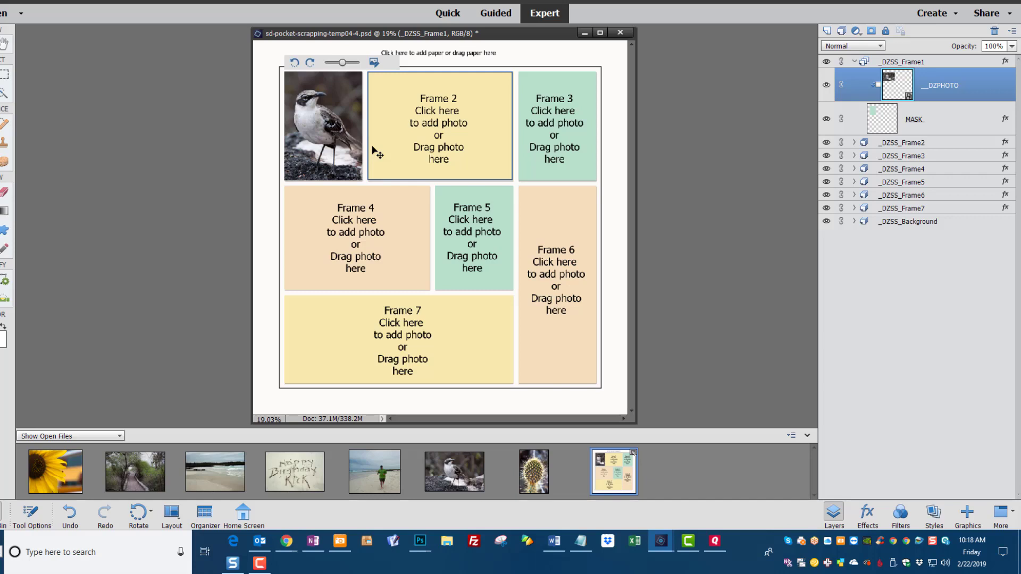
# - Rotate the Frame 1 photo left and back right, scale it to 105.70%, and open the replacement photo chooser without replacing the photo
pyautogui.click(293, 65)
pyautogui.click(310, 63)
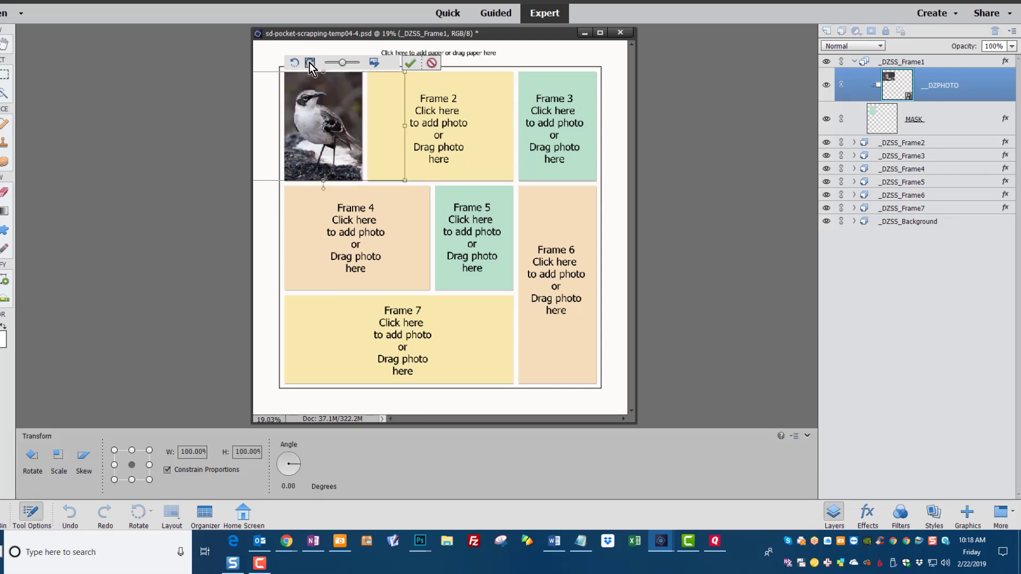
pyautogui.moveTo(342, 63); pyautogui.dragTo(344, 64)
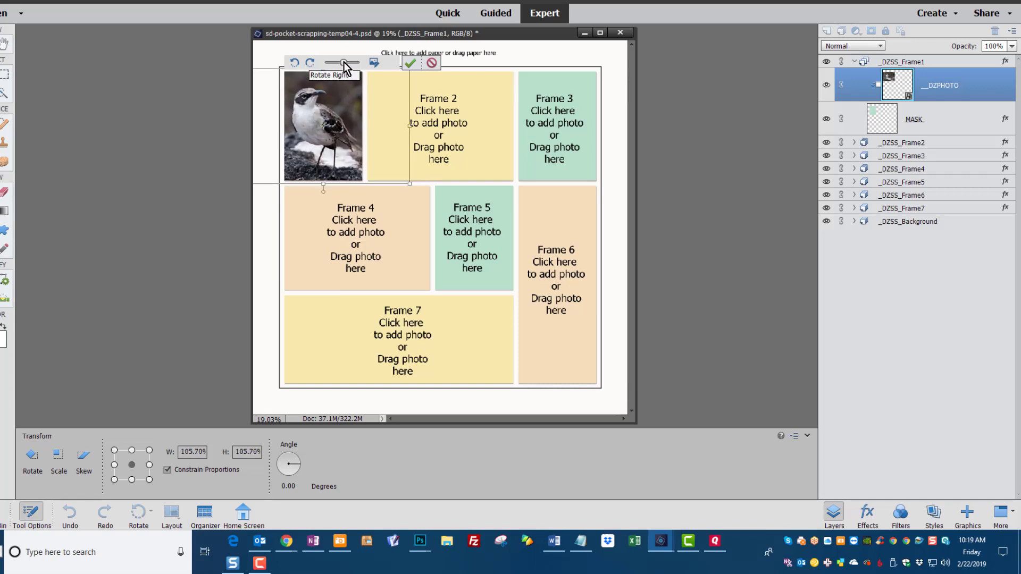
pyautogui.click(376, 65)
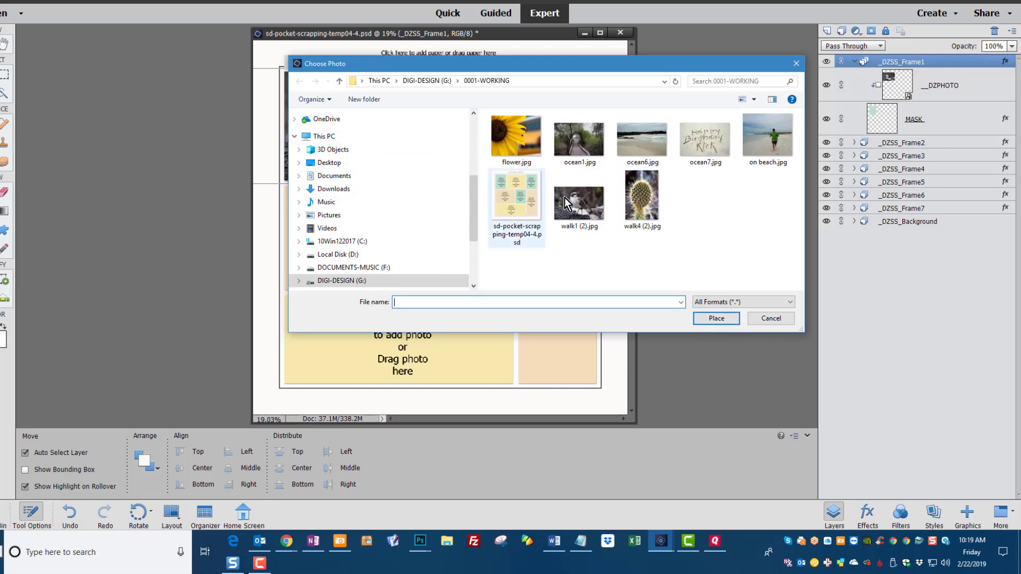
pyautogui.click(771, 319)
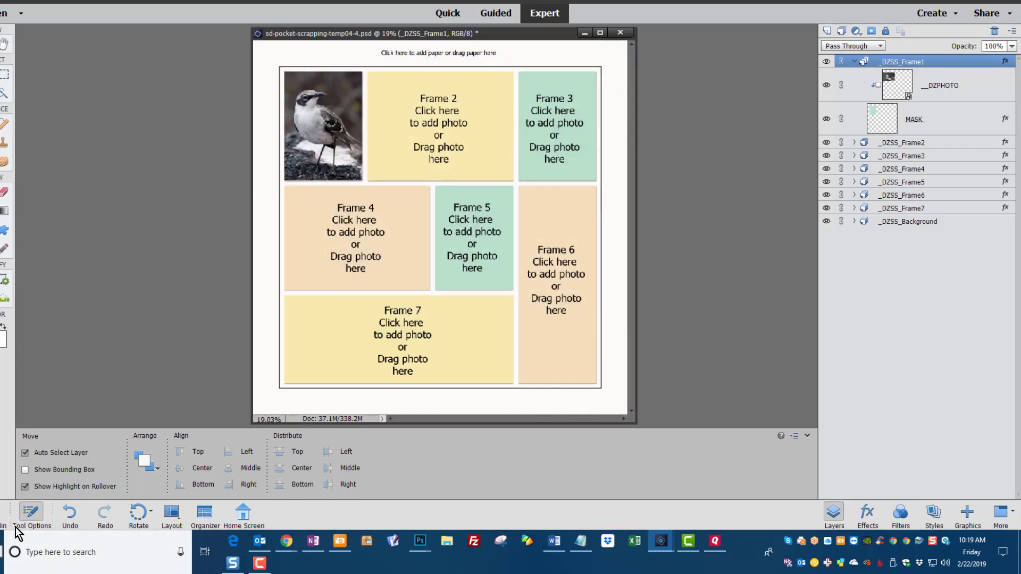
# - Show the open files, place the Happy Birthday sand-writing photo in Frame 2, and shift it about 0.18 in to the right inside the frame
pyautogui.click(3, 513)
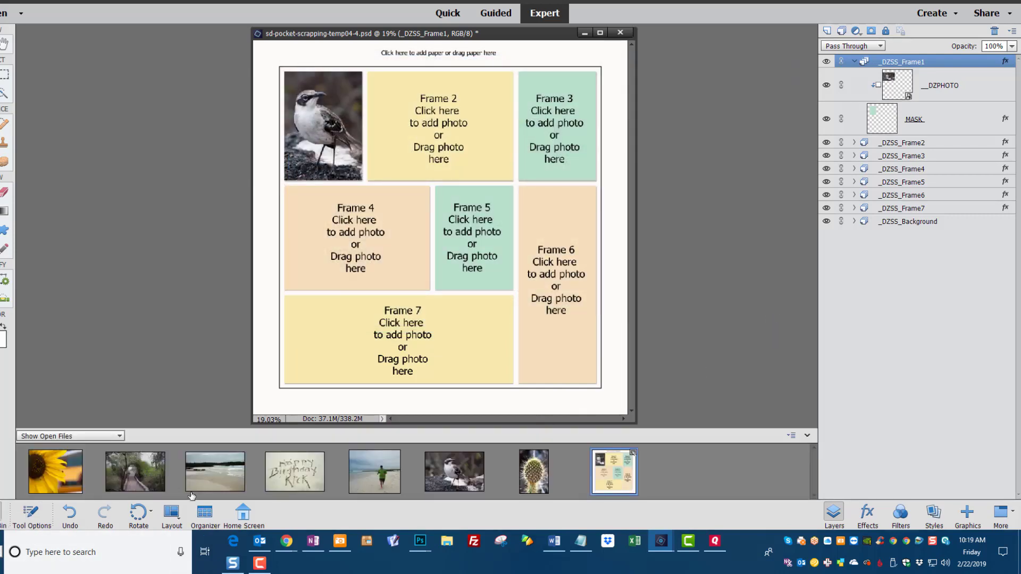
pyautogui.moveTo(191, 496); pyautogui.dragTo(494, 90)
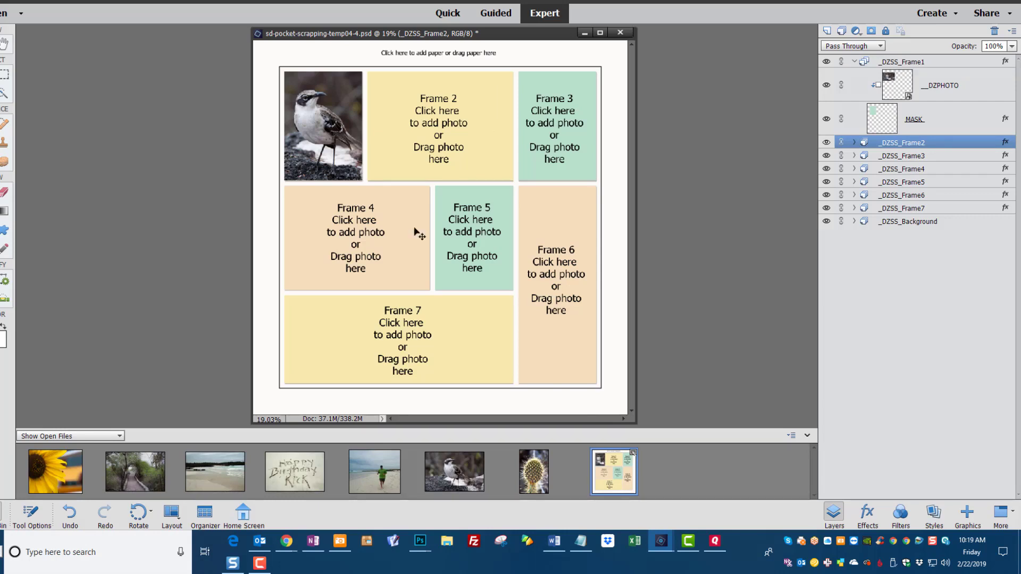
pyautogui.moveTo(294, 483); pyautogui.dragTo(434, 113)
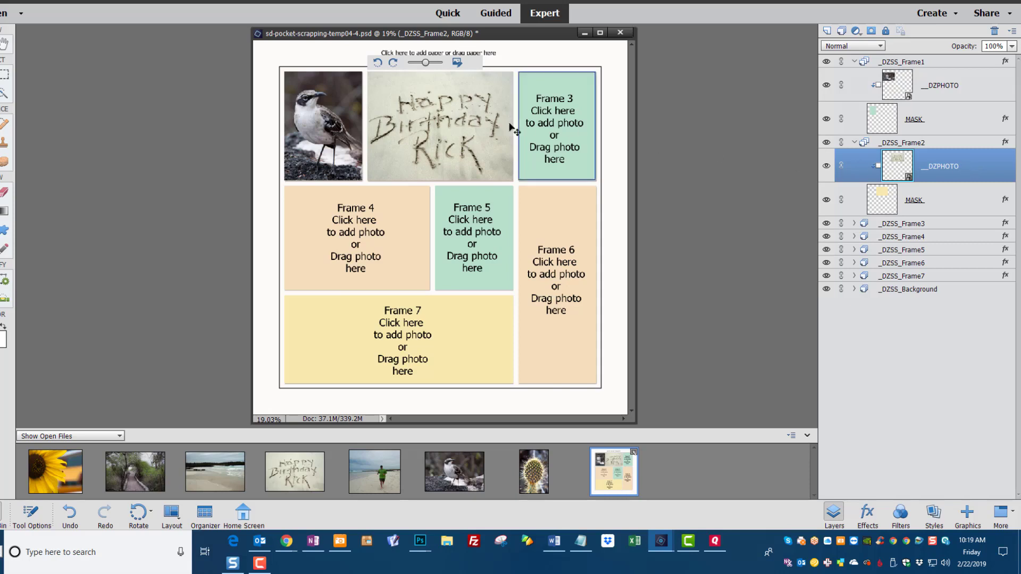
pyautogui.moveTo(428, 125); pyautogui.dragTo(433, 127)
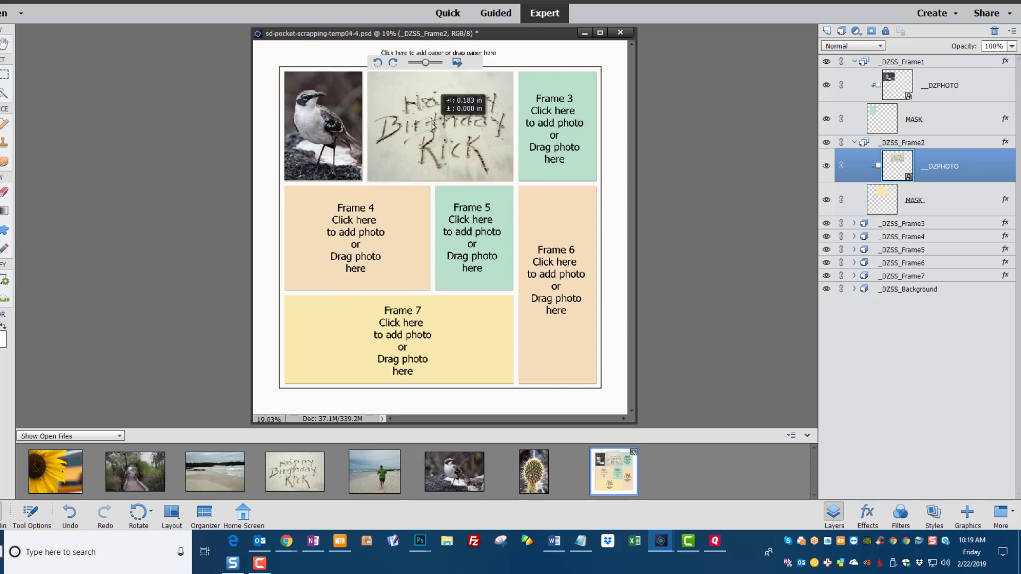
pyautogui.moveTo(433, 126); pyautogui.dragTo(433, 126)
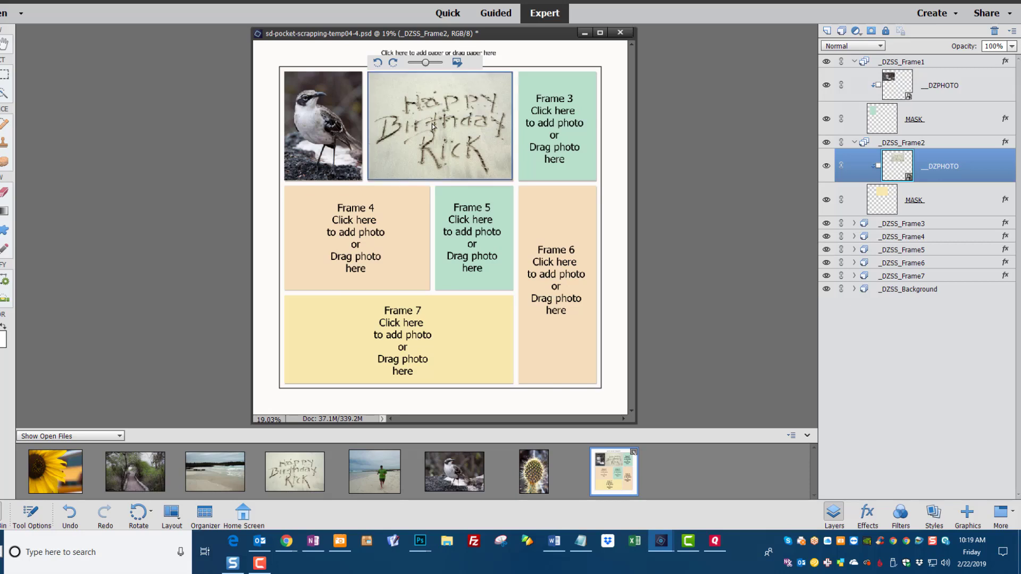
# - Try moving the Frame 2 photo and its mask together down and to the right, and undo the move
pyautogui.click(955, 203)
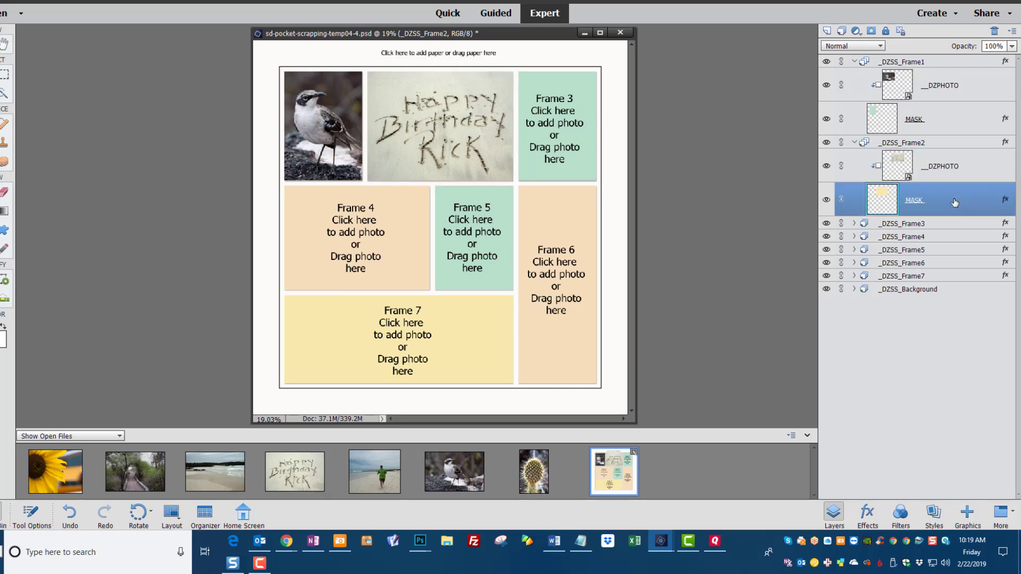
pyautogui.moveTo(403, 134); pyautogui.dragTo(453, 160)
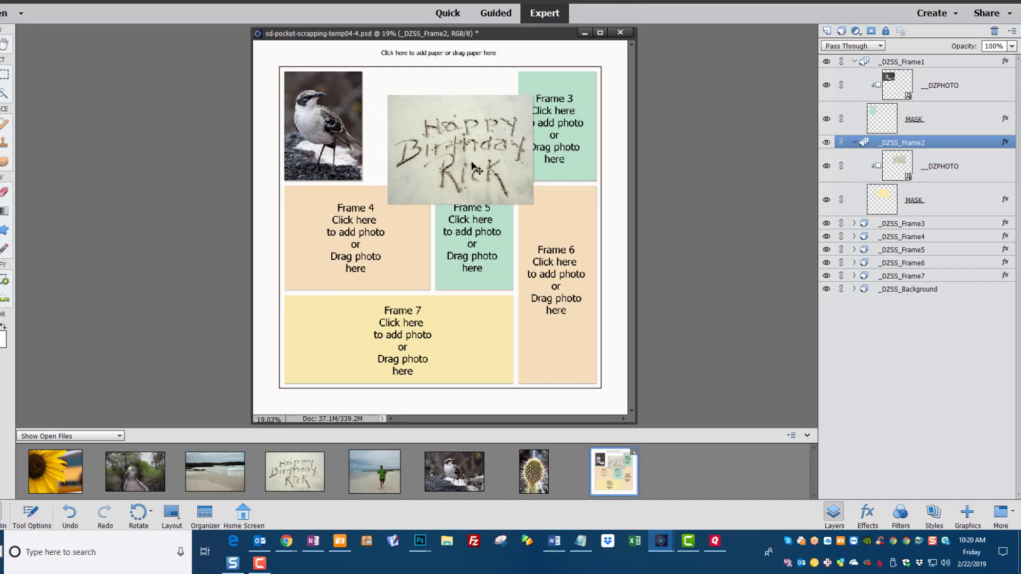
pyautogui.click(474, 168)
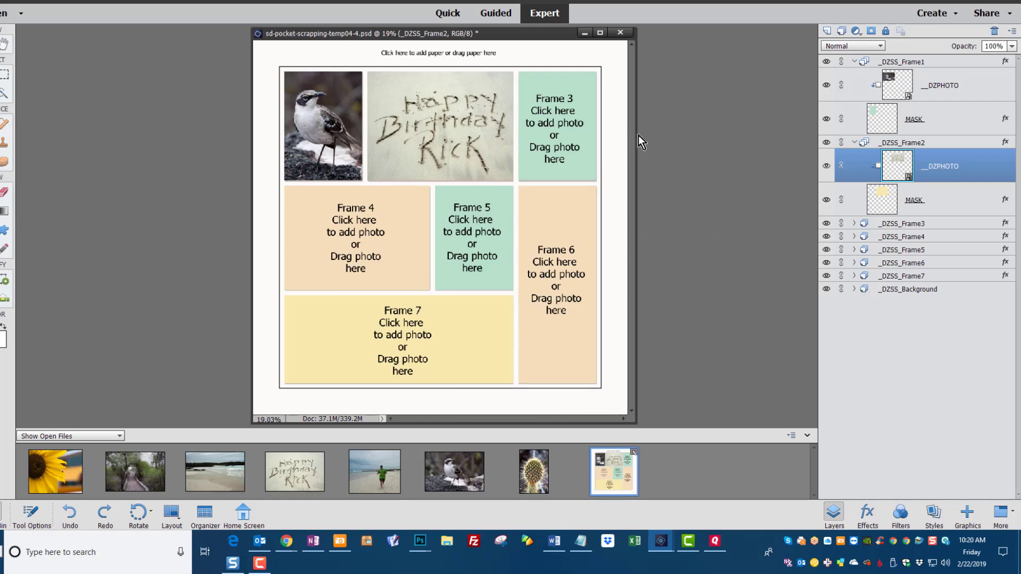
# - Place flower.jpg in Frame 3 and rotate the photo 180 degrees inside the frame
pyautogui.click(549, 101)
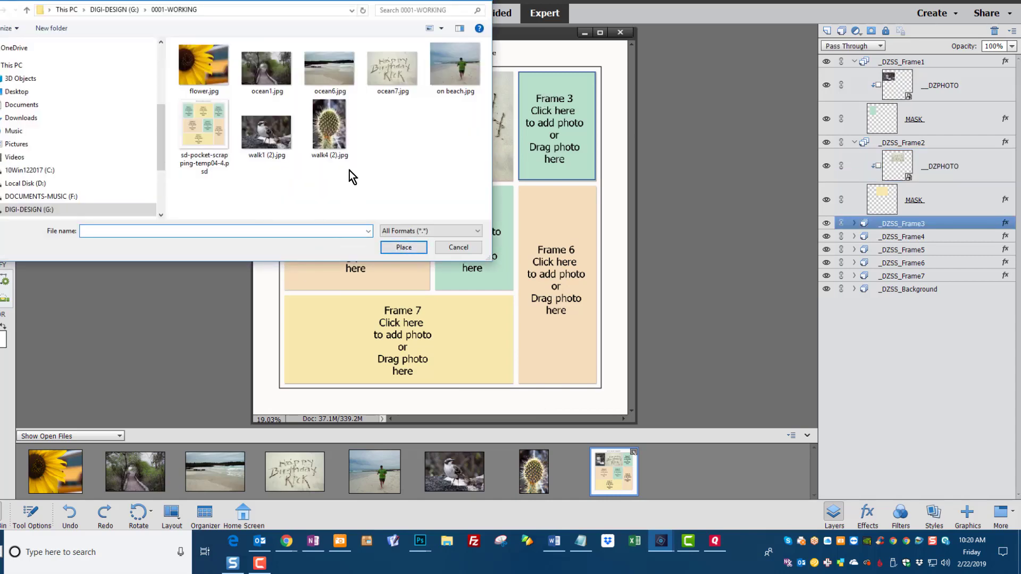
pyautogui.click(192, 67)
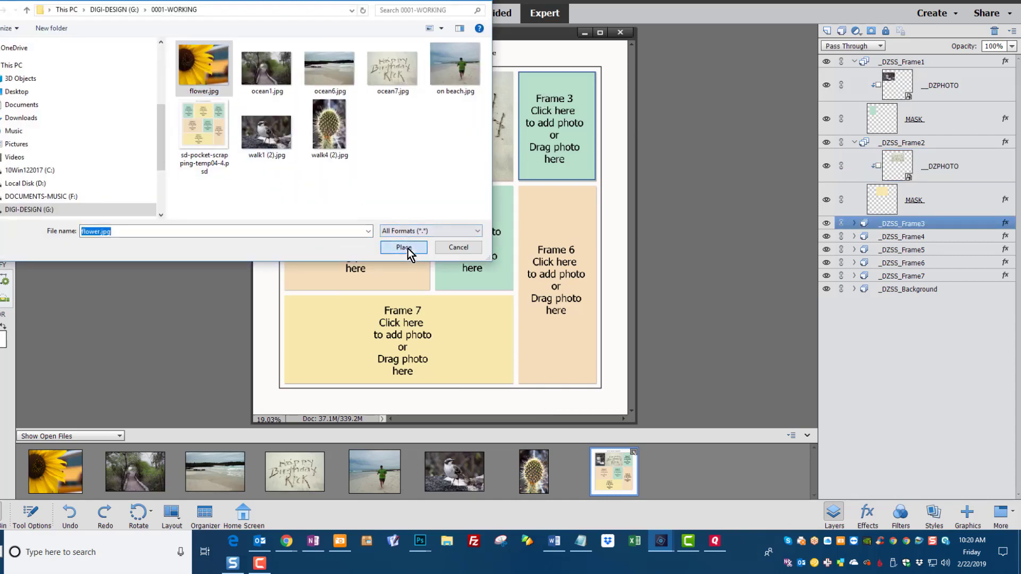
pyautogui.click(404, 248)
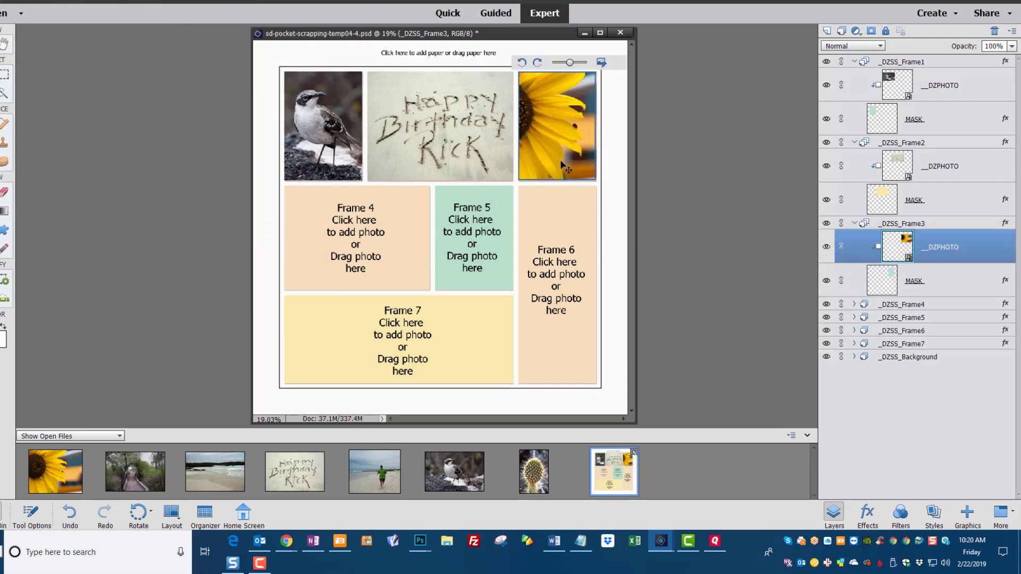
pyautogui.click(523, 63)
pyautogui.click(522, 62)
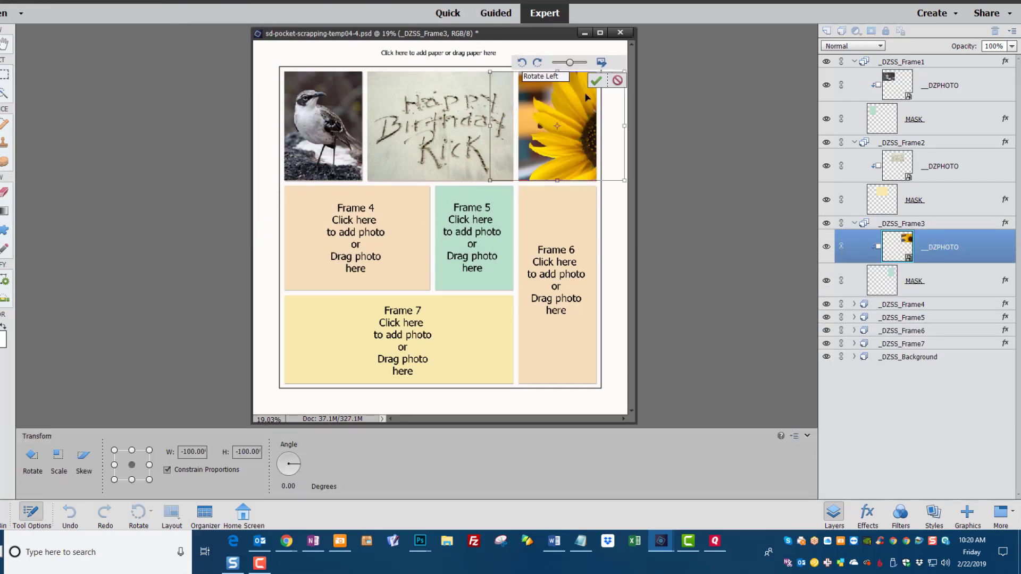
pyautogui.click(596, 80)
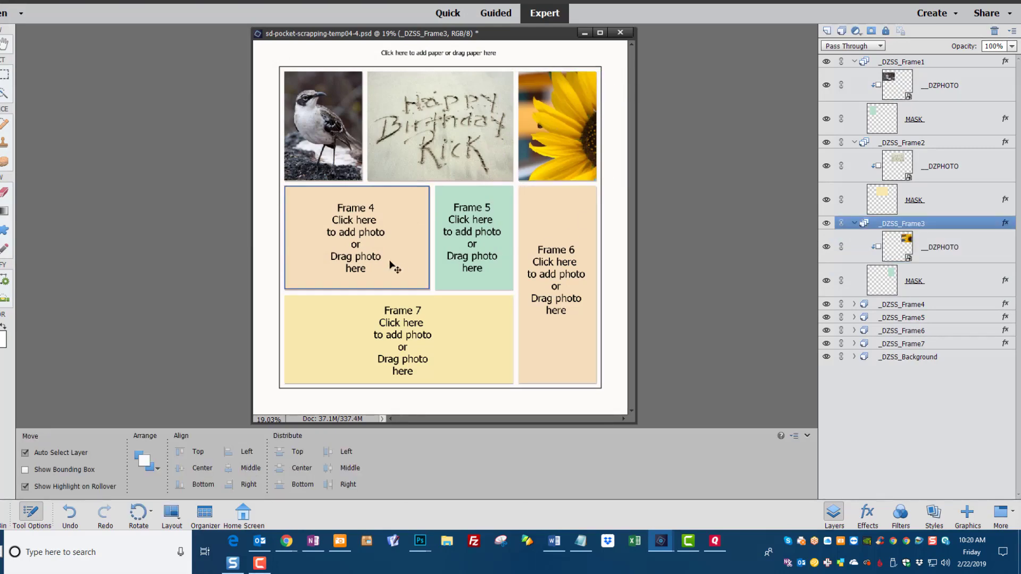
# - Place on beach.jpg in Frame 4 and walk4 (2).jpg in Frame 5
pyautogui.click(362, 218)
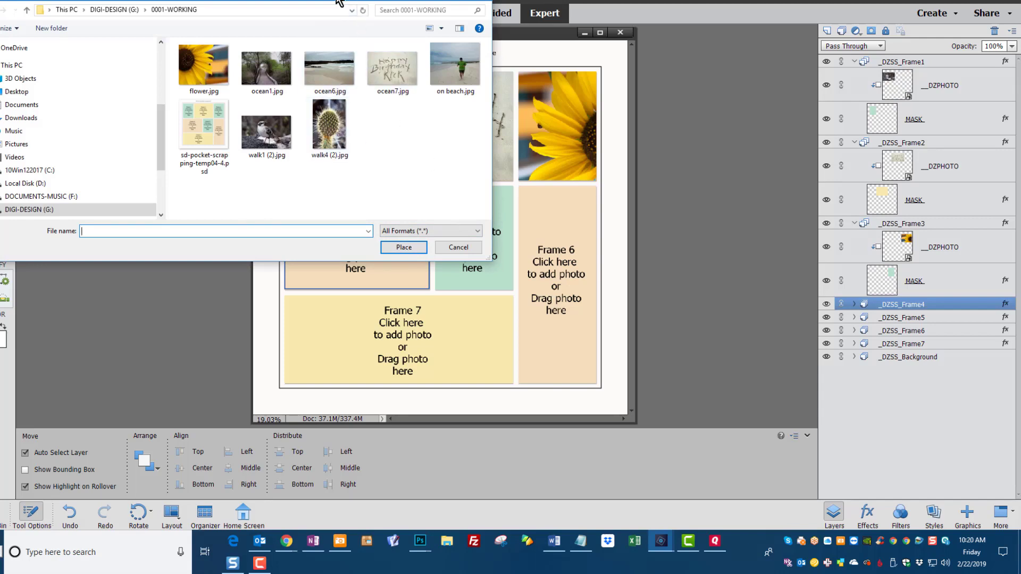
pyautogui.click(453, 63)
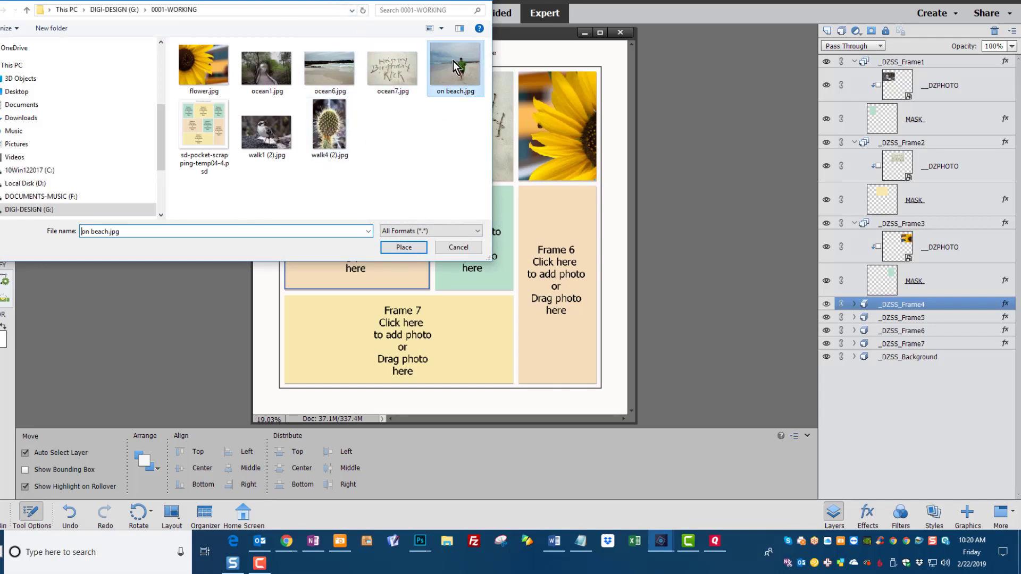
pyautogui.click(404, 248)
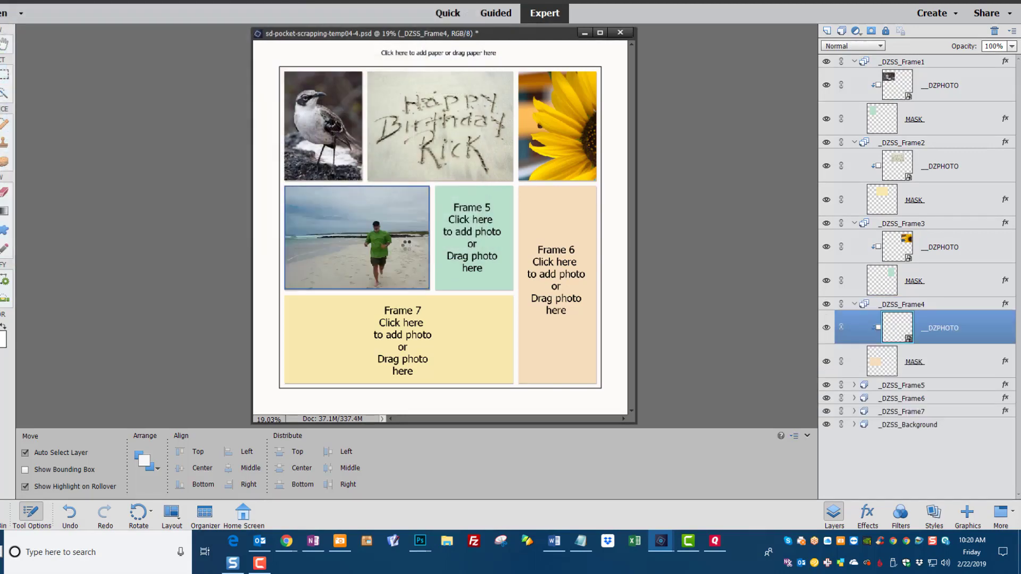
pyautogui.click(473, 210)
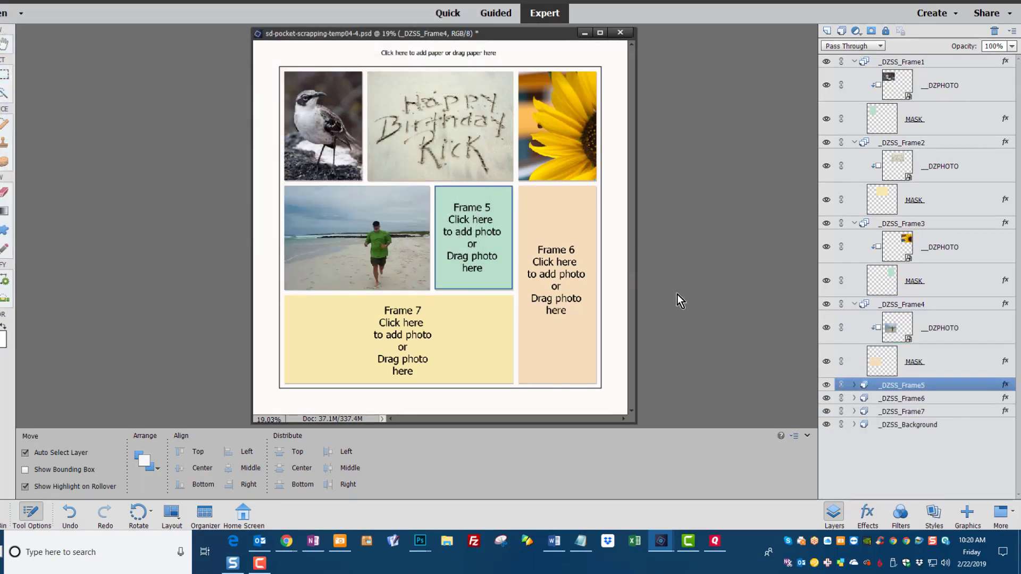
pyautogui.click(605, 184)
pyautogui.click(682, 291)
# - Place ocean1.jpg in Frame 6 and ocean6.jpg in Frame 7
pyautogui.click(567, 259)
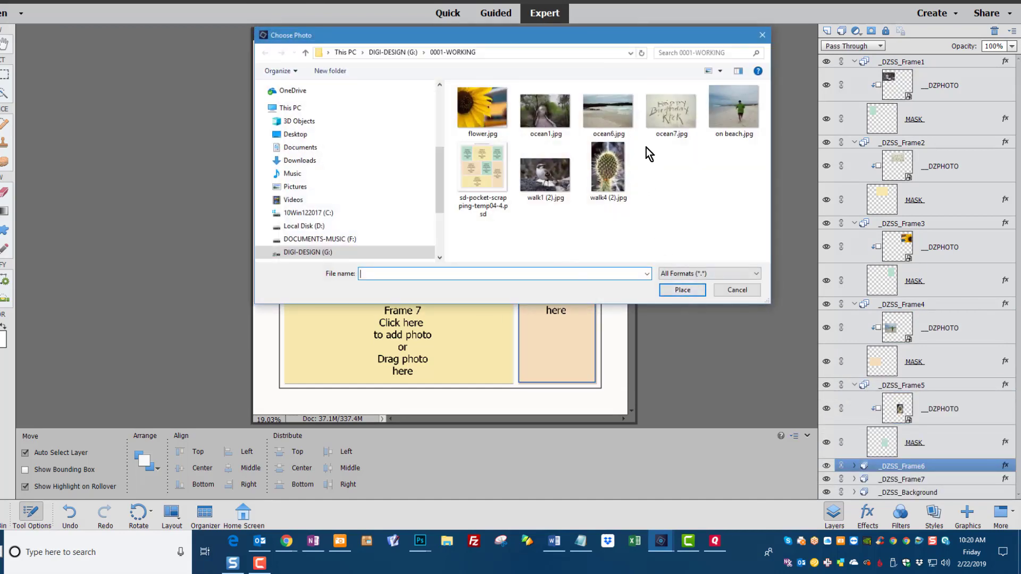
pyautogui.click(548, 113)
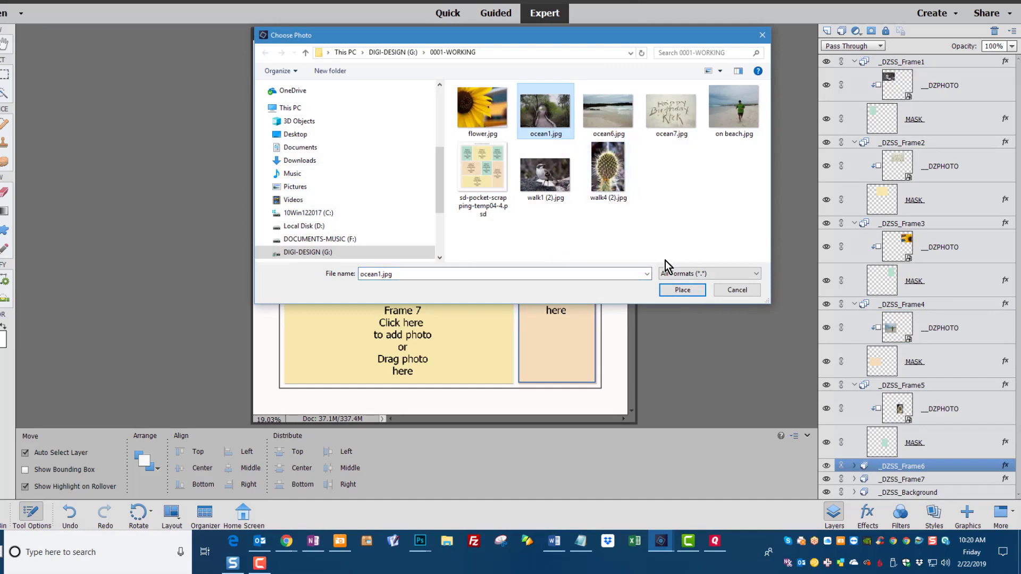
pyautogui.click(685, 293)
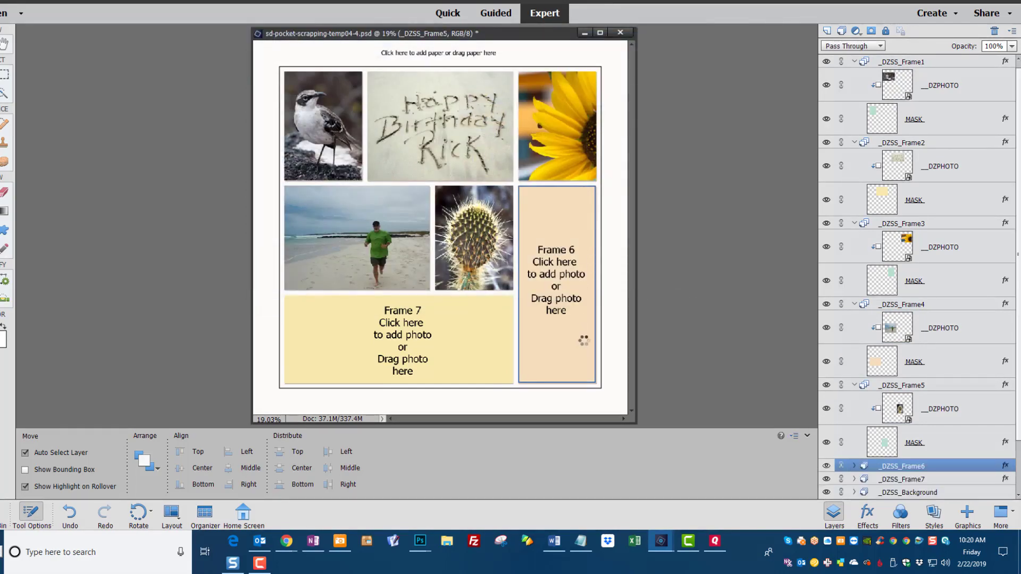
pyautogui.click(414, 323)
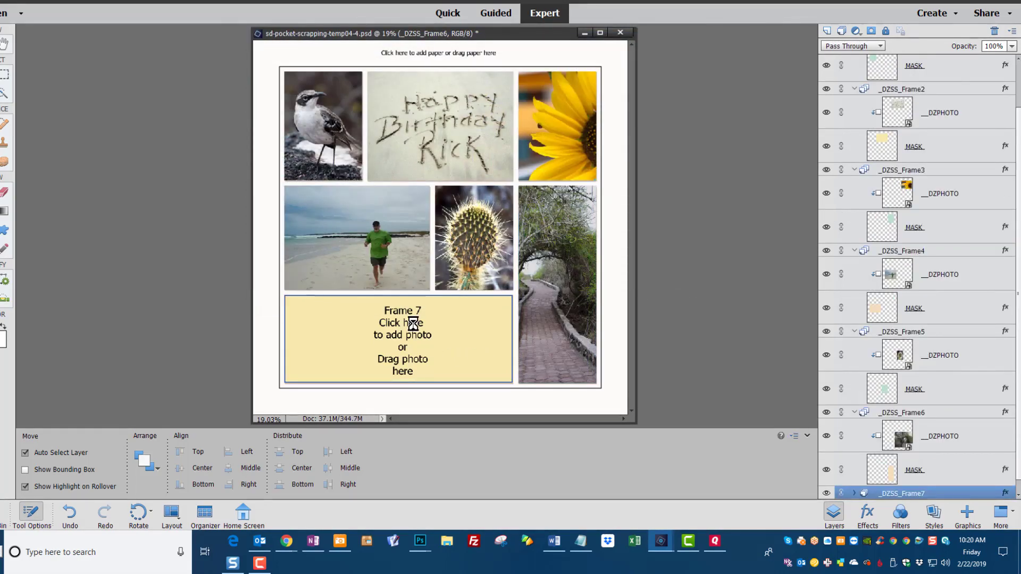
pyautogui.click(616, 124)
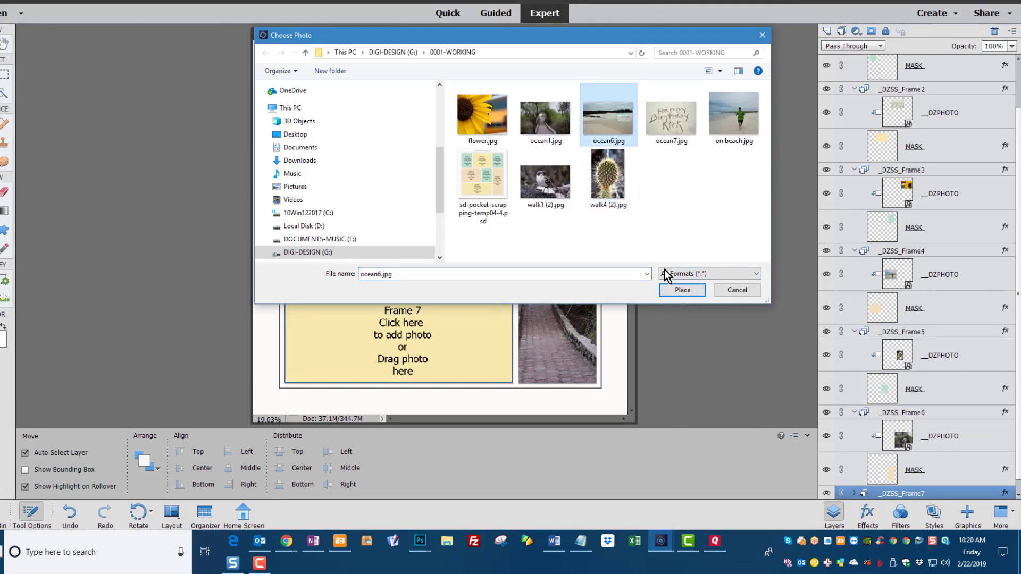
pyautogui.click(671, 292)
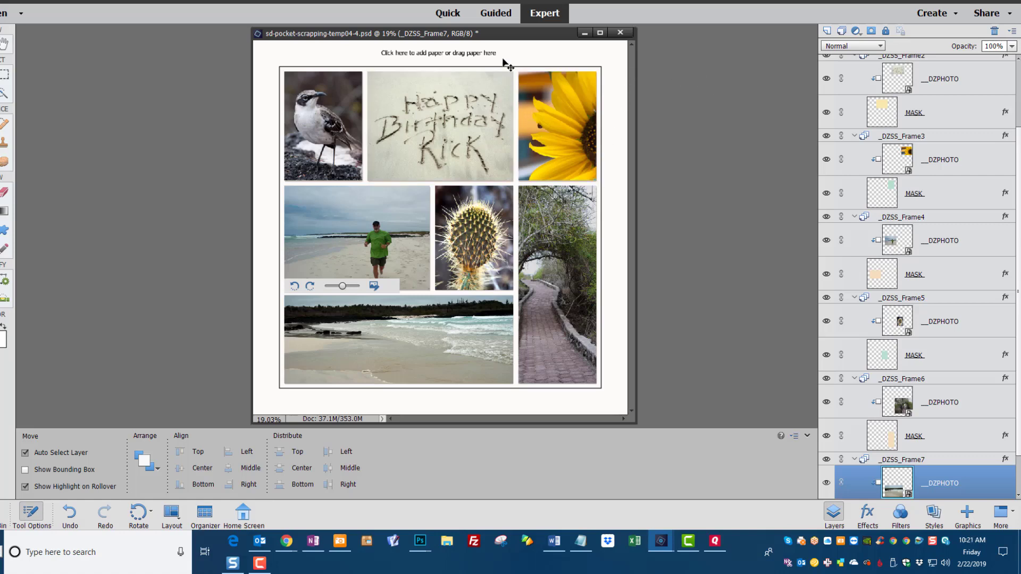
# - Expand the _DZSS_Background group and hide its TEXT layer with the add-paper prompt
pyautogui.click(445, 56)
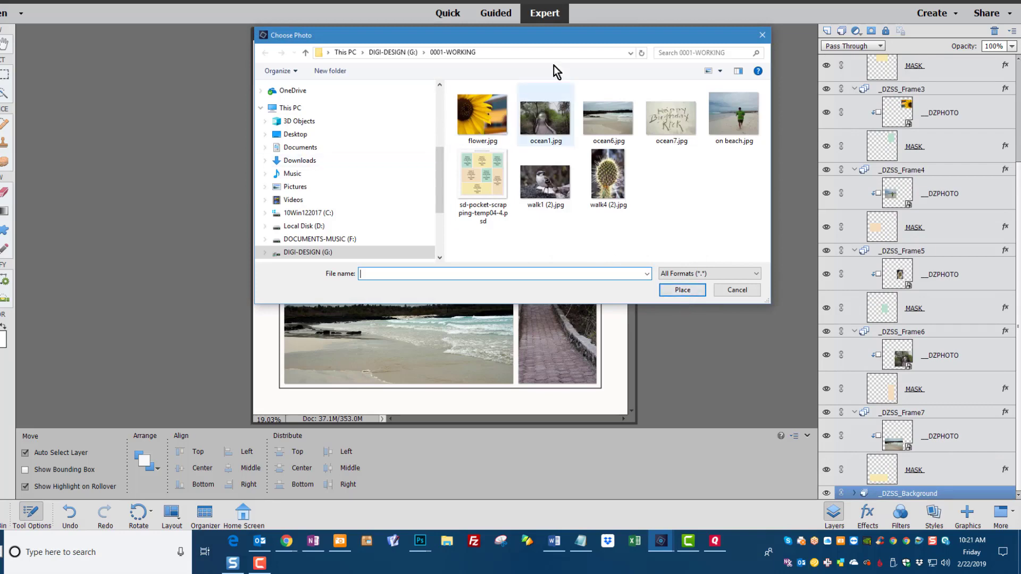
pyautogui.click(737, 290)
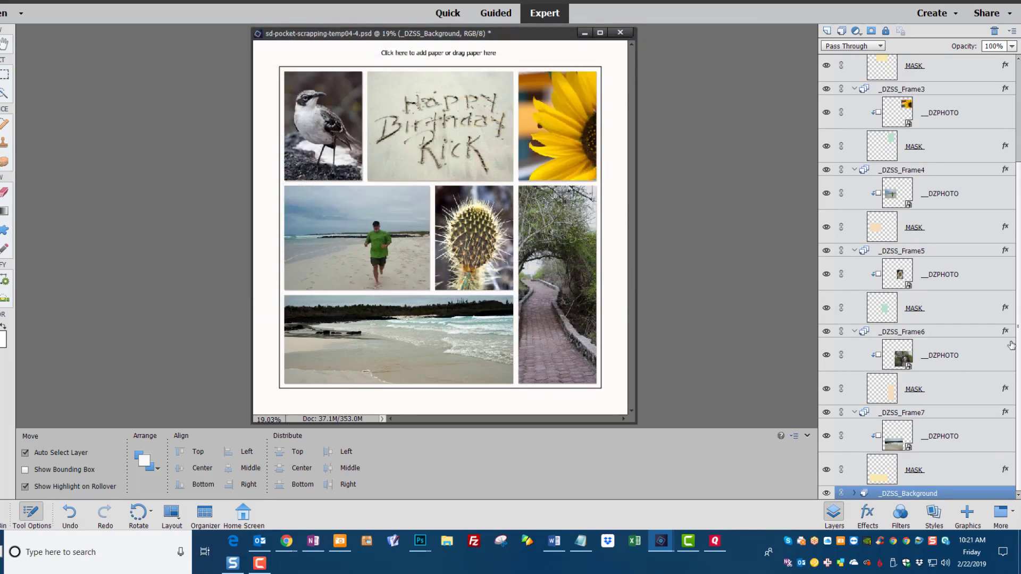
pyautogui.scroll(3, 1017, 159)
pyautogui.click(854, 494)
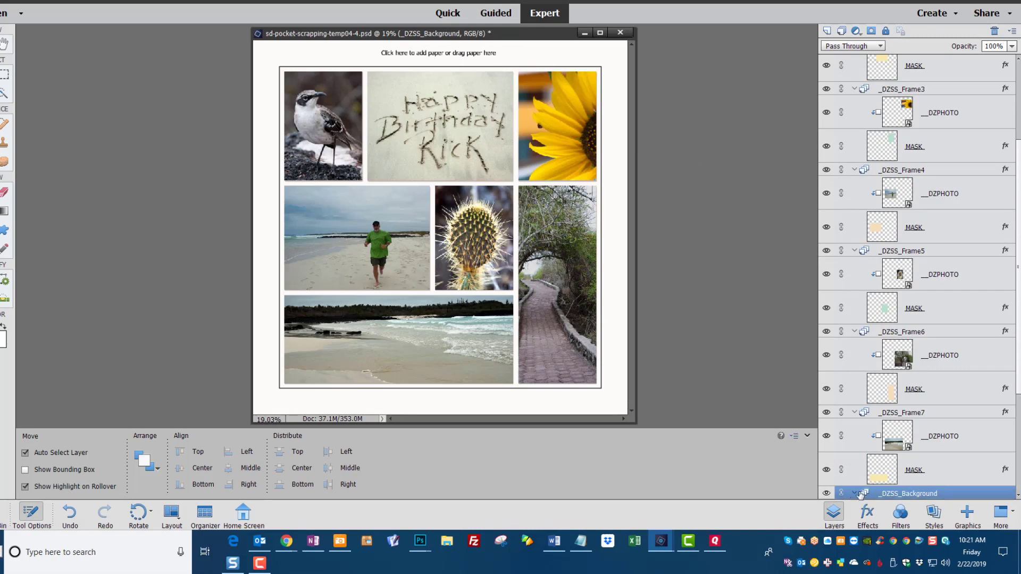
pyautogui.scroll(-6, 939, 446)
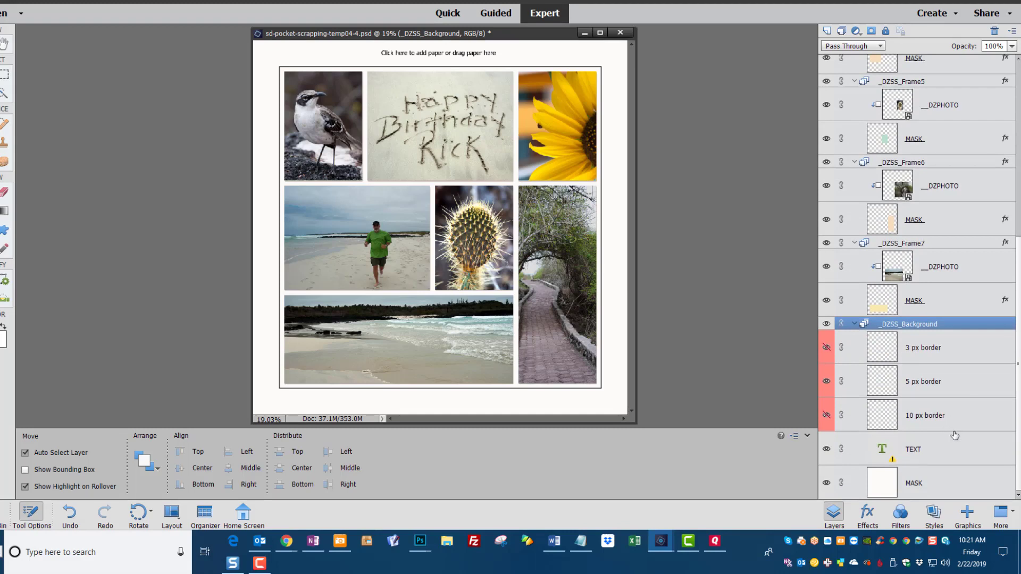
pyautogui.click(827, 450)
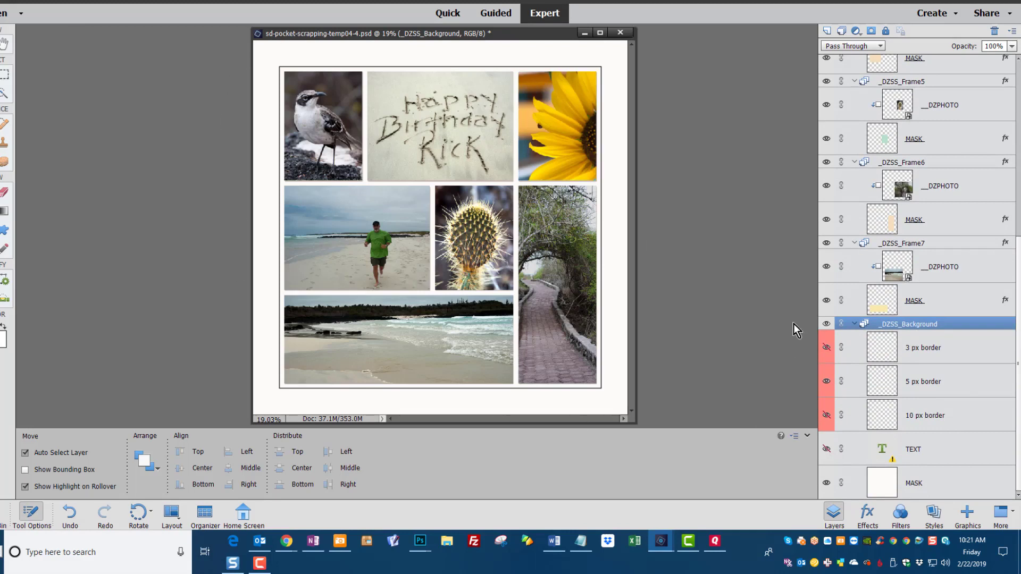
# - Toggle the border layers in the background group, leaving the 3 px and 5 px borders hidden and the 10 px border shown
pyautogui.click(828, 349)
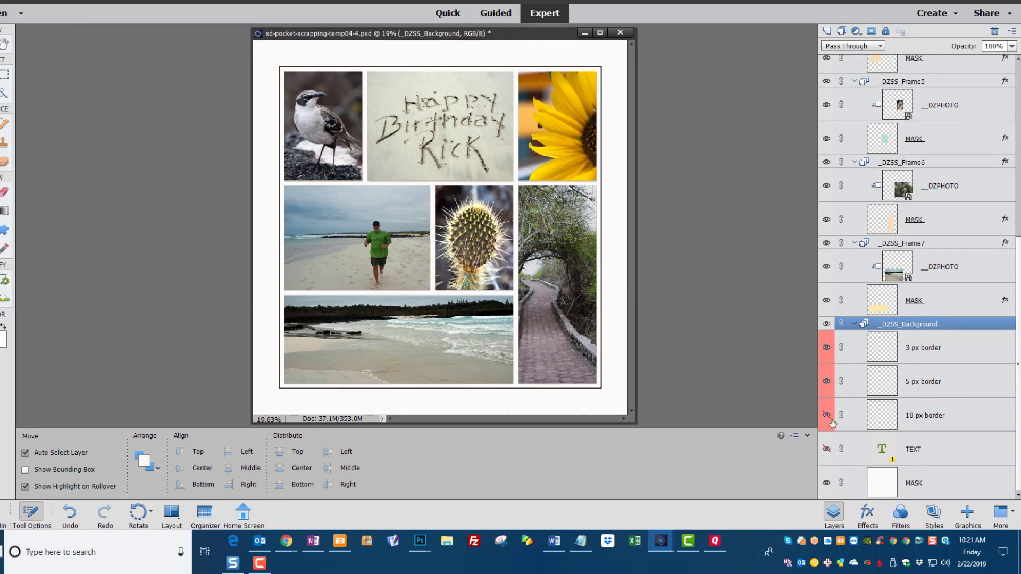
pyautogui.click(827, 416)
pyautogui.moveTo(827, 417); pyautogui.dragTo(826, 350)
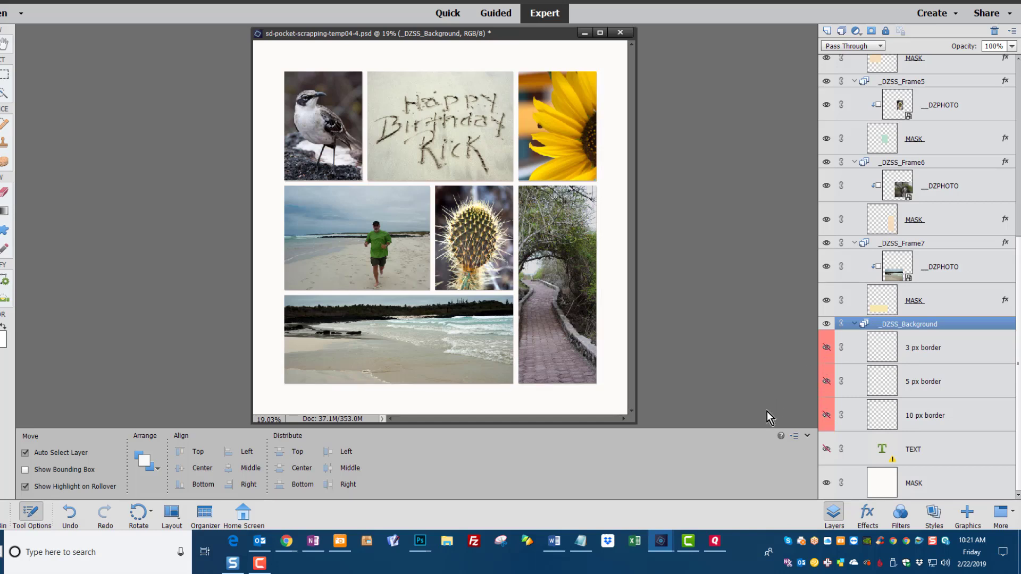
pyautogui.click(826, 416)
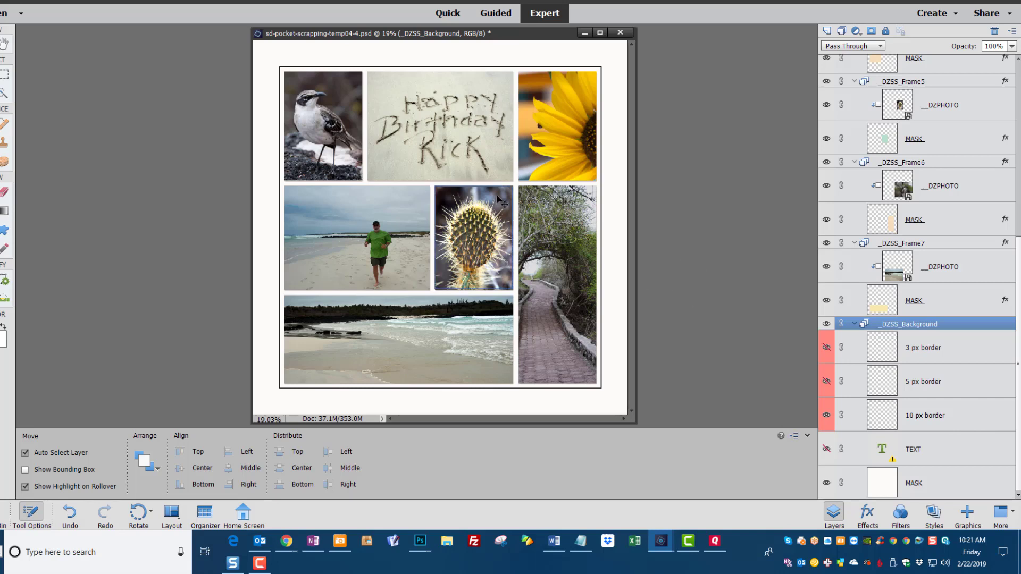
# - Hide the _DZSS_Frame5 group and add an empty horizontal text box filling most of that frame's space
pyautogui.click(514, 199)
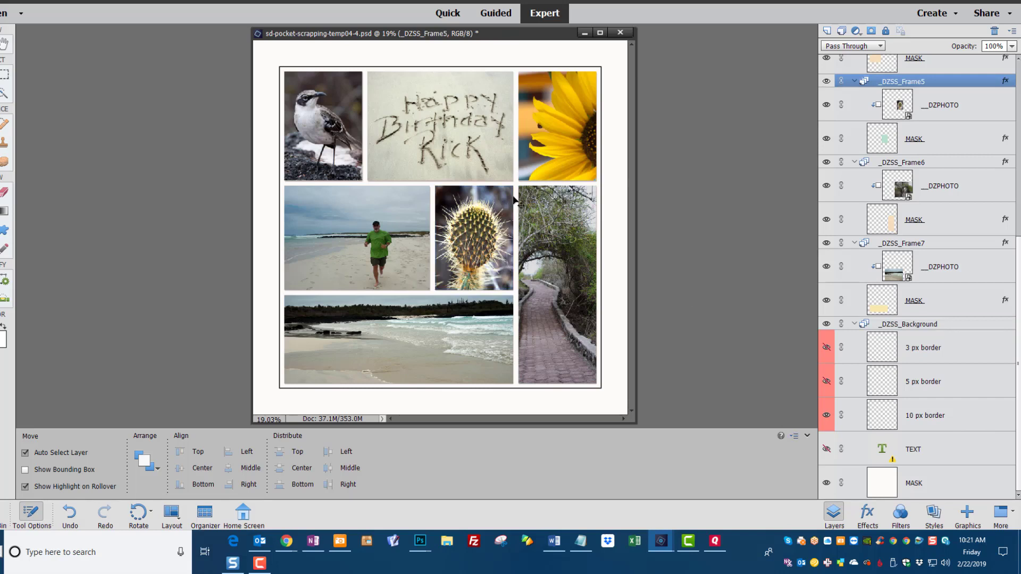
pyautogui.click(827, 83)
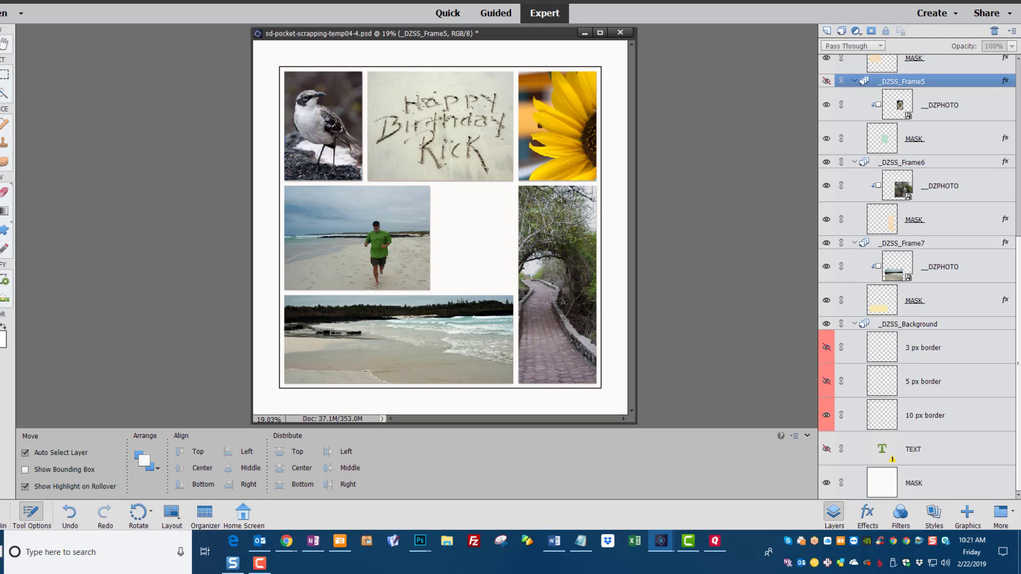
pyautogui.press('t')
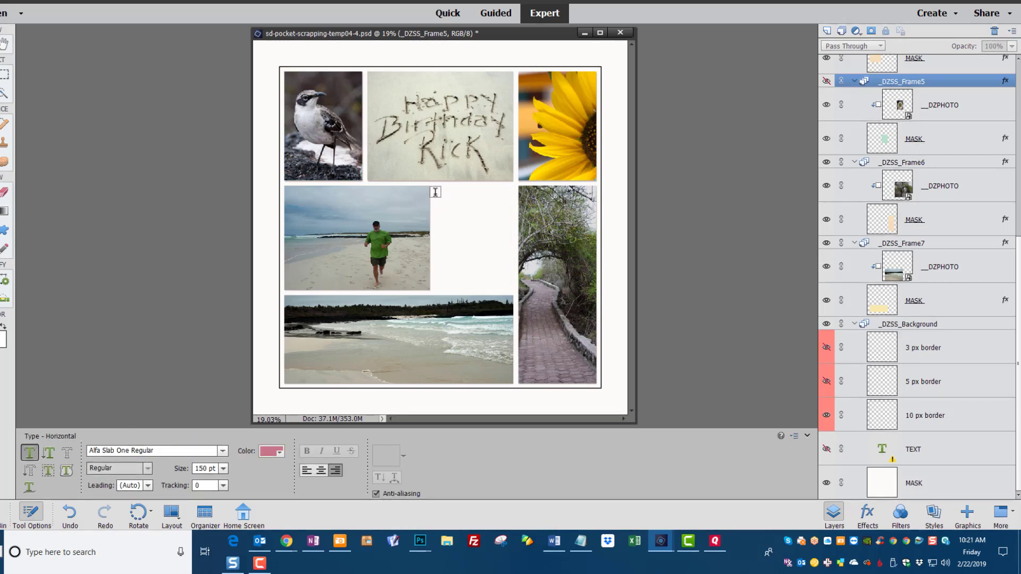
pyautogui.moveTo(435, 192); pyautogui.dragTo(509, 282)
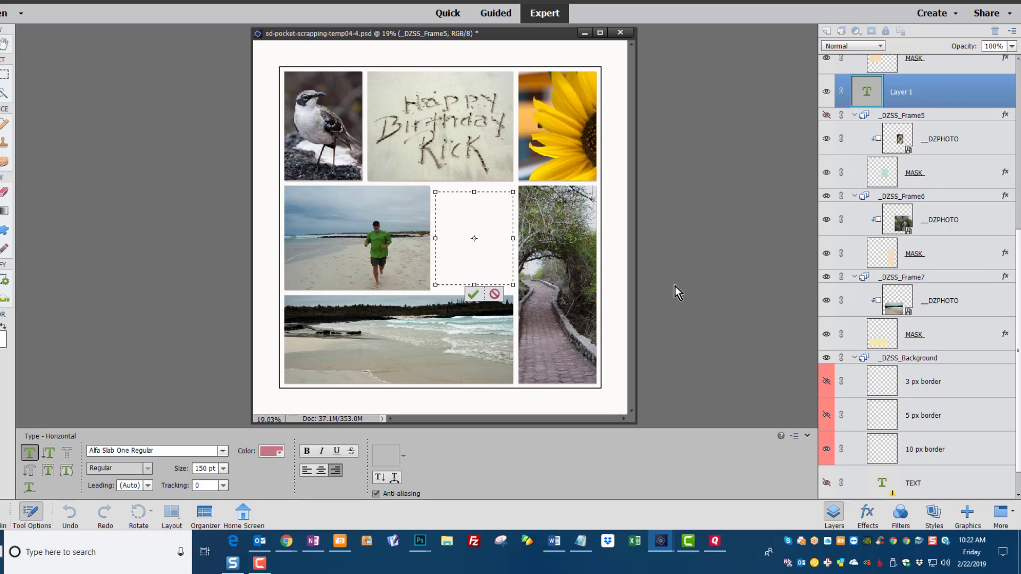
pyautogui.click(474, 294)
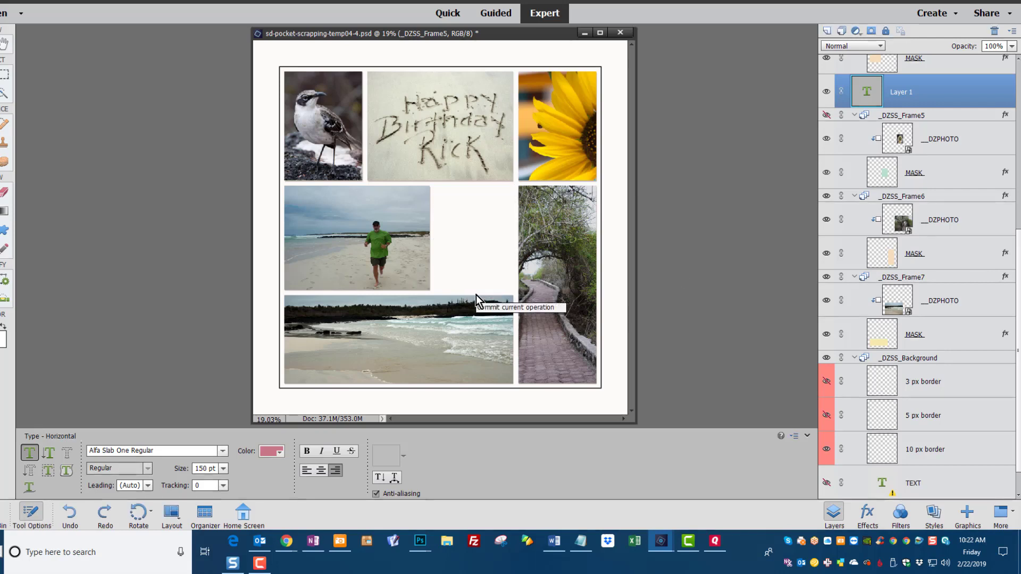
pyautogui.press('v')
# - Switch to Adobe Photoshop CC 2018, align the PSD template window beside the TIF template, and select the Frame 3 text
pyautogui.moveTo(420, 545)
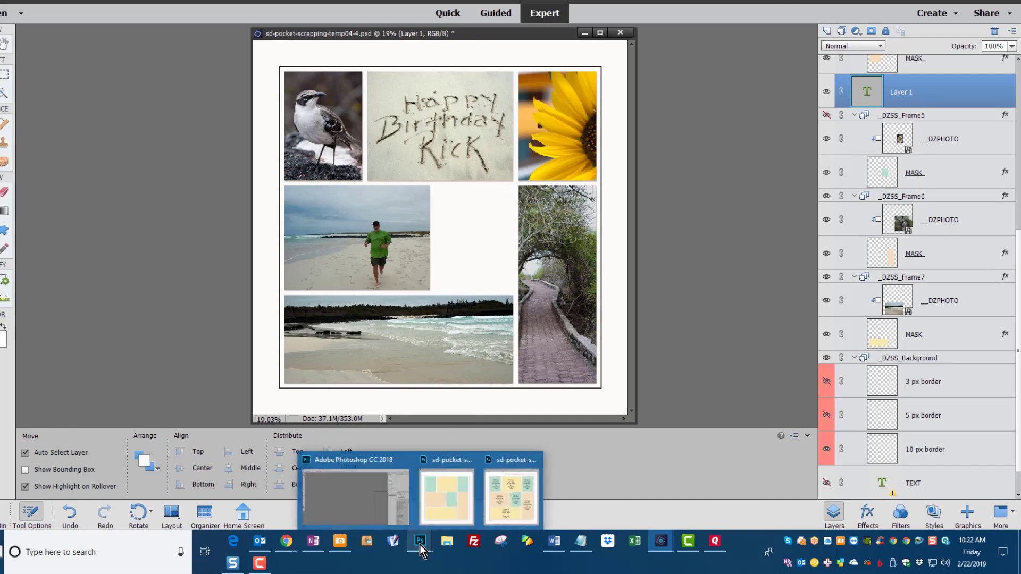
pyautogui.click(372, 510)
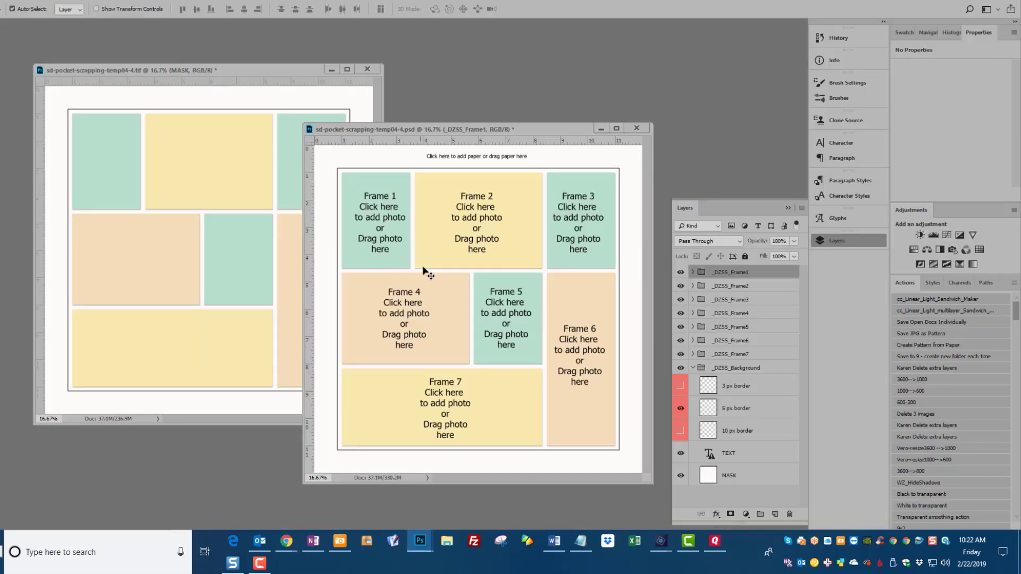
pyautogui.moveTo(459, 134); pyautogui.dragTo(480, 70)
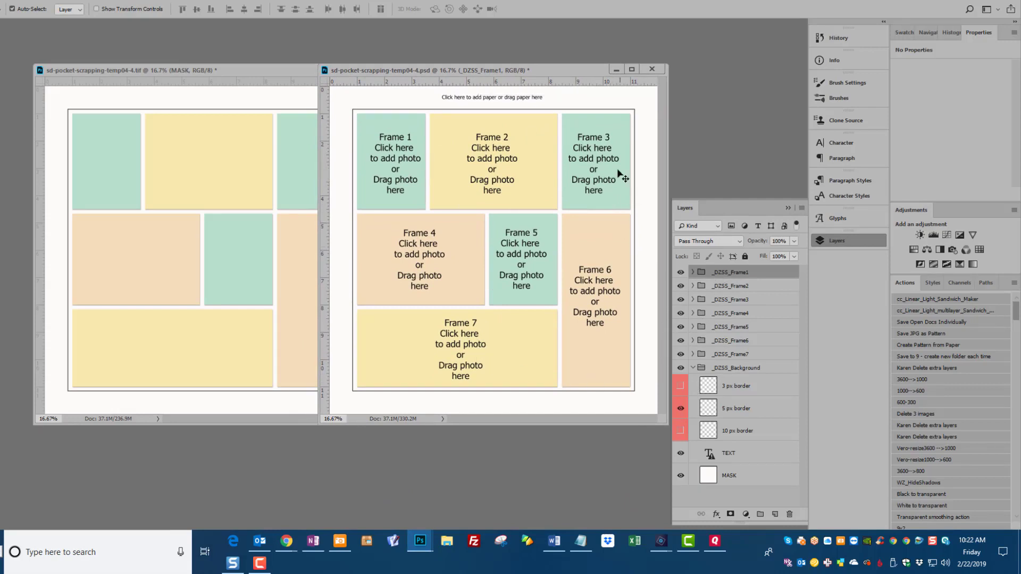
pyautogui.click(599, 139)
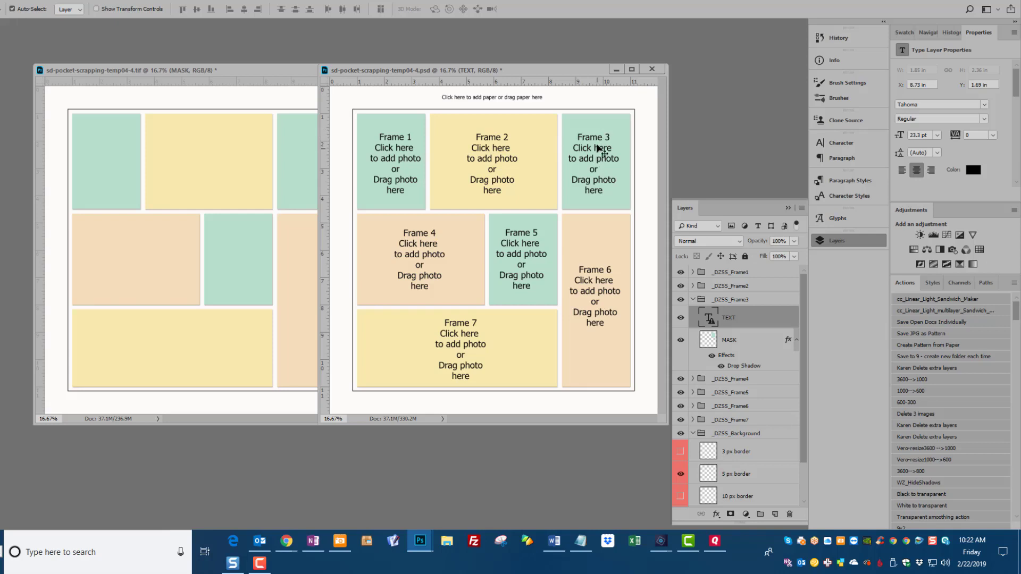
# - Close sd-pocket-scrapping-temp04-4.psd without saving and move the TIF template window to the middle of the workspace
pyautogui.click(653, 70)
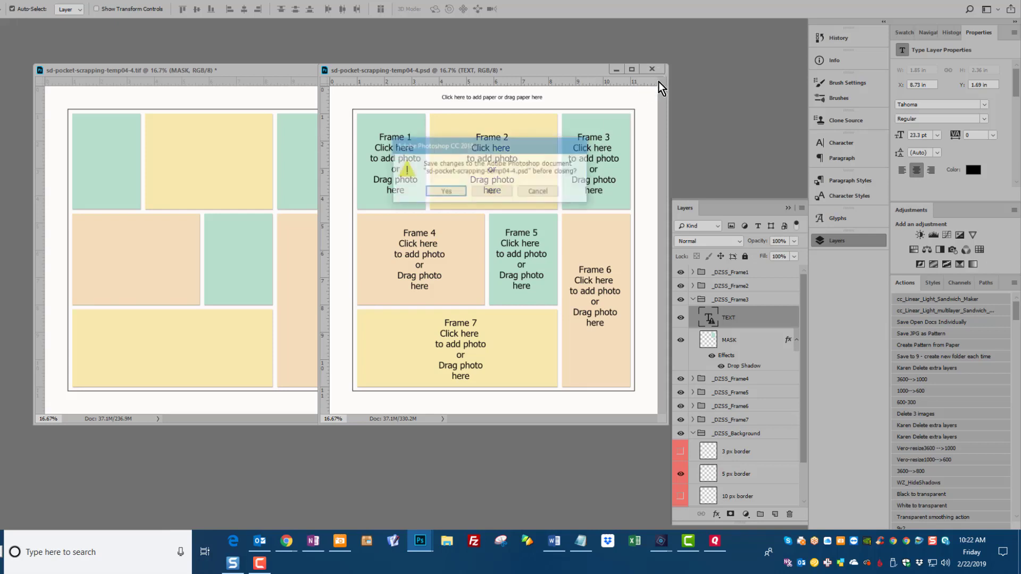
pyautogui.click(503, 191)
pyautogui.moveTo(283, 72); pyautogui.dragTo(510, 68)
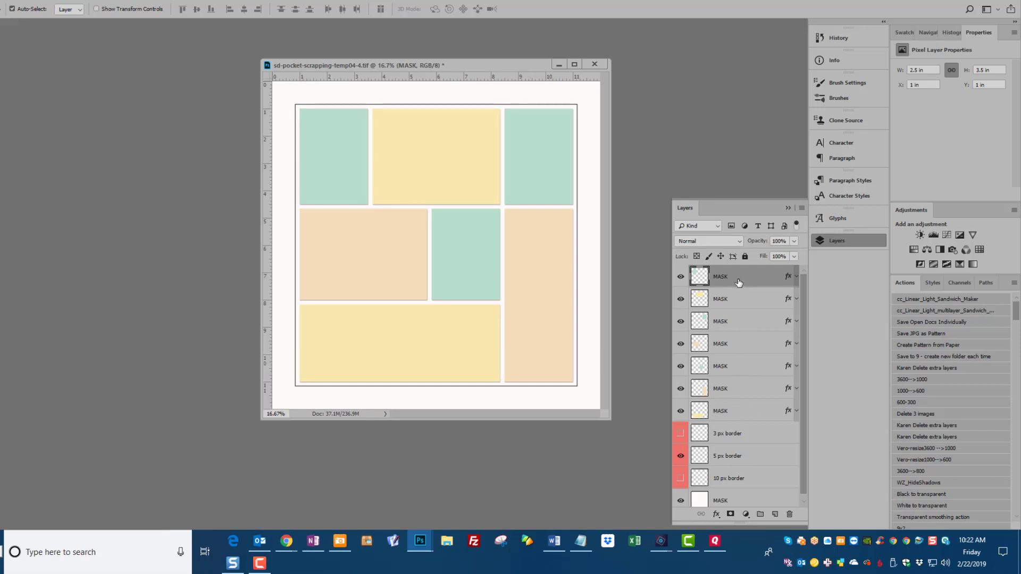
# - Place walk1 (2).jpg as a linked photo above the first MASK layer, move it over the upper-left frame, and clip it to that mask
pyautogui.click(4, 4)
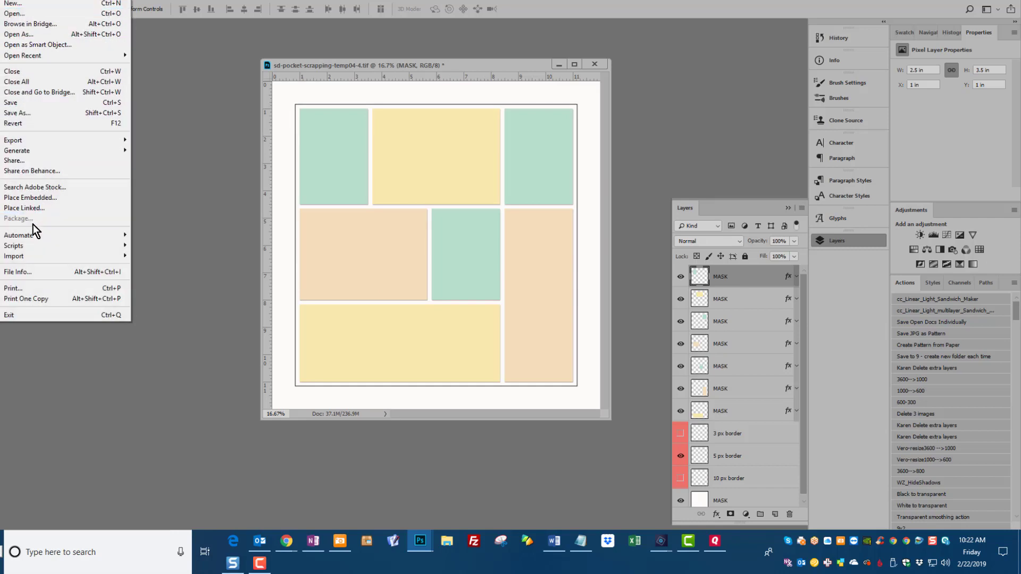
pyautogui.click(44, 209)
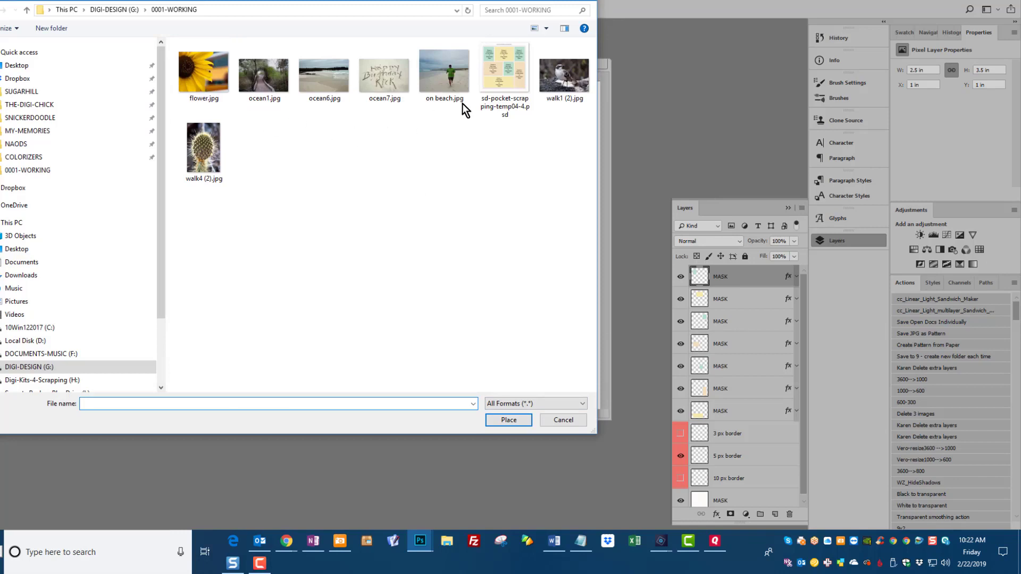
pyautogui.click(564, 77)
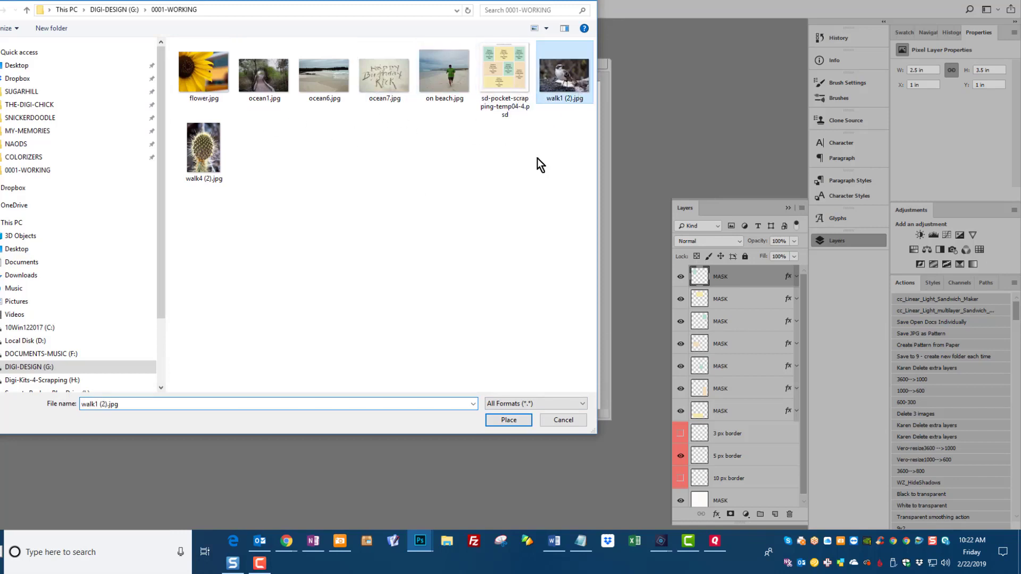
pyautogui.click(508, 420)
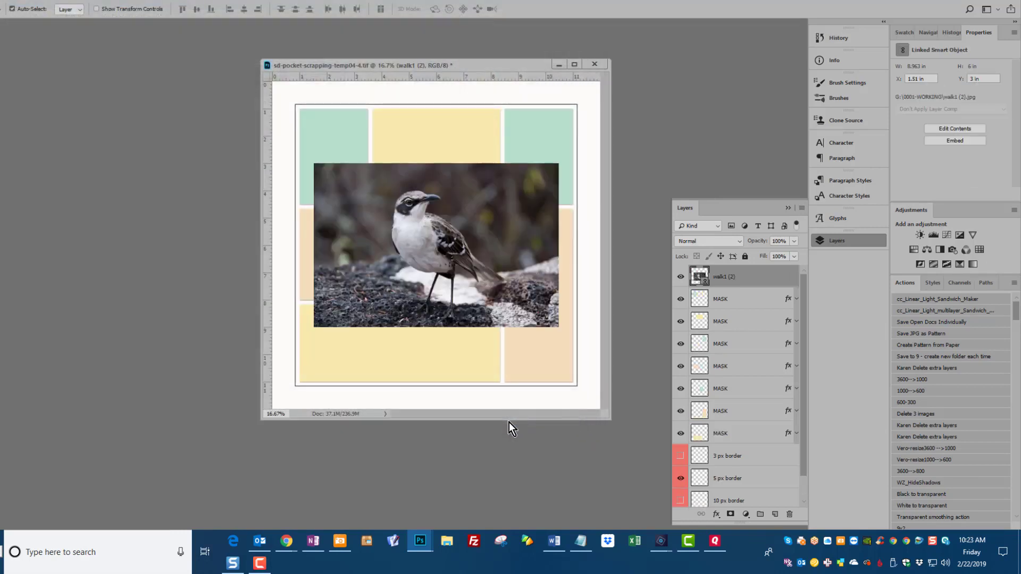
pyautogui.moveTo(469, 256); pyautogui.dragTo(384, 174)
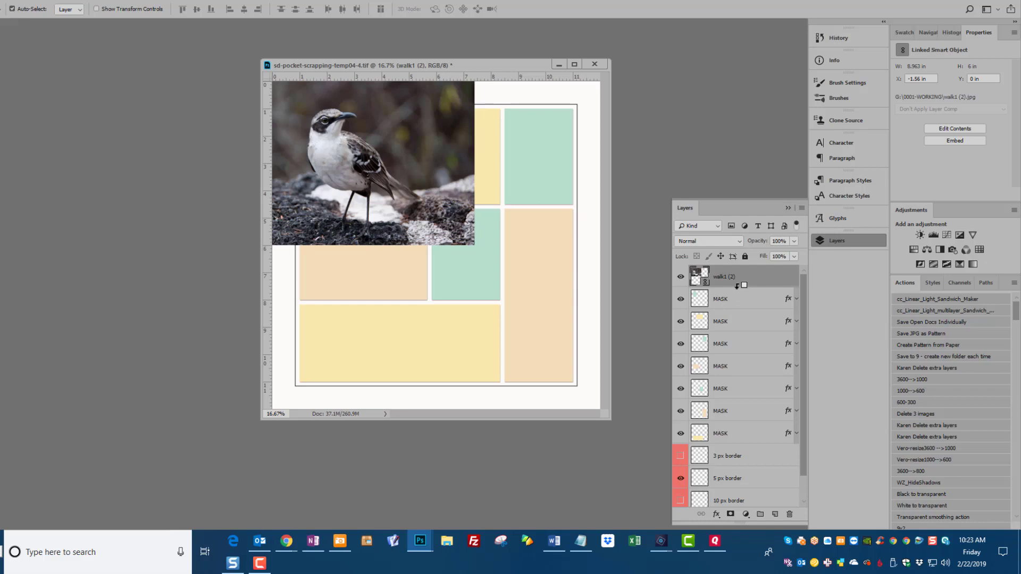
pyautogui.keyDown('alt'); pyautogui.click(738, 286); pyautogui.keyUp('alt')
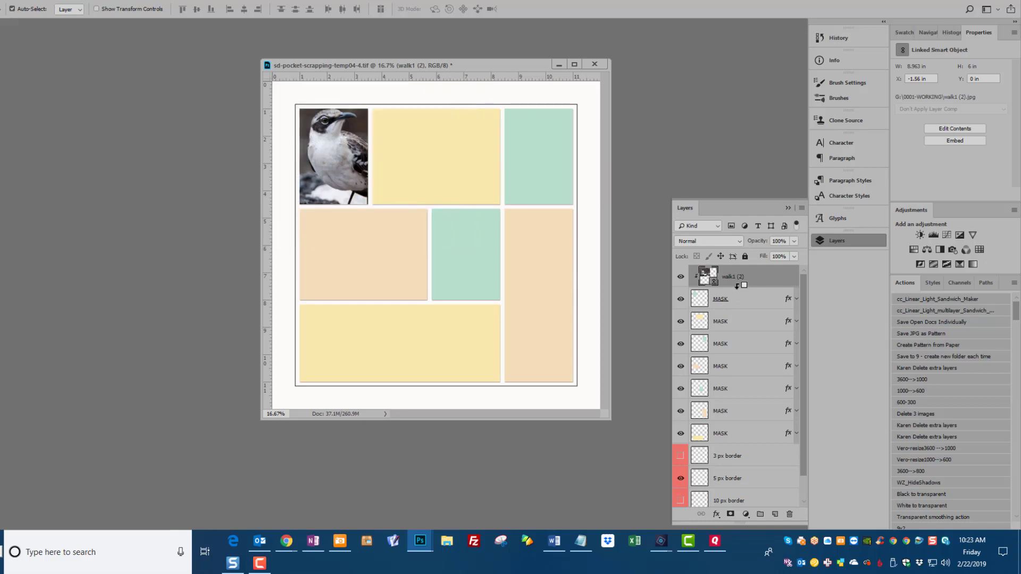
# - Scale the clipped walk1 (2) bird photo to about 68% and fit it within the upper-left frame
pyautogui.press('ctrl')
pyautogui.hotkey('ctrl', 't')
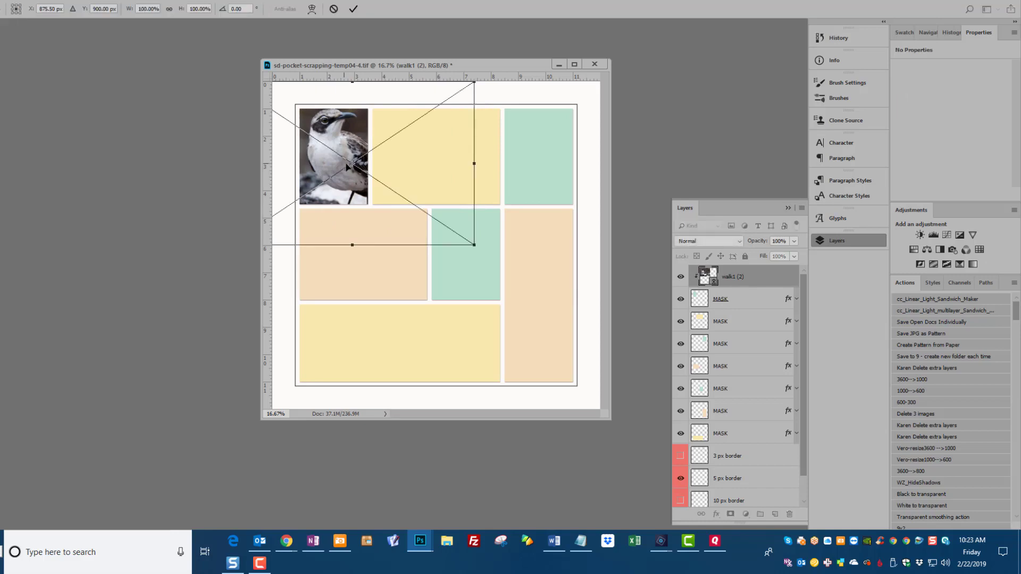
pyautogui.moveTo(474, 245); pyautogui.dragTo(424, 220)
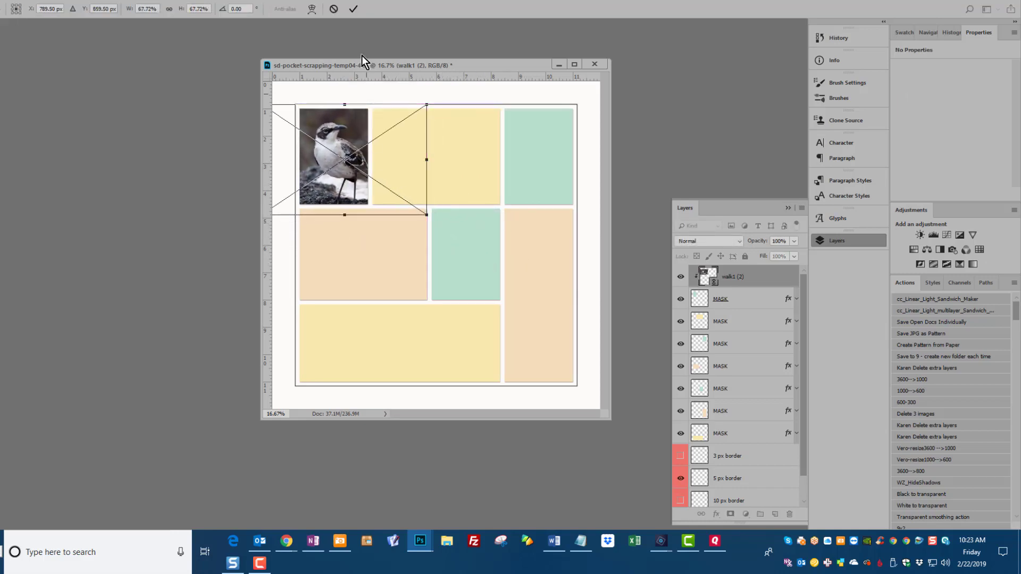
pyautogui.click(355, 12)
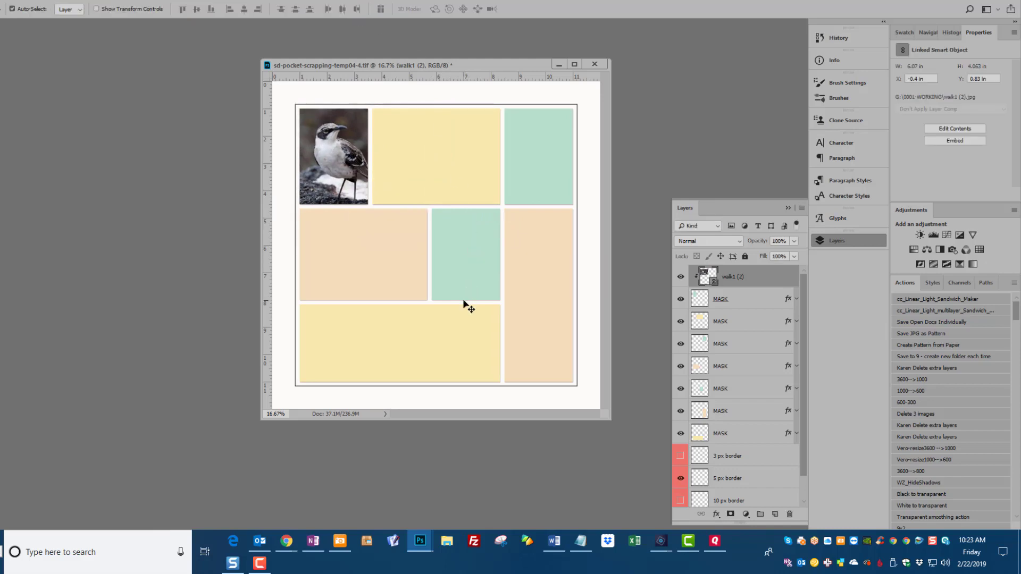